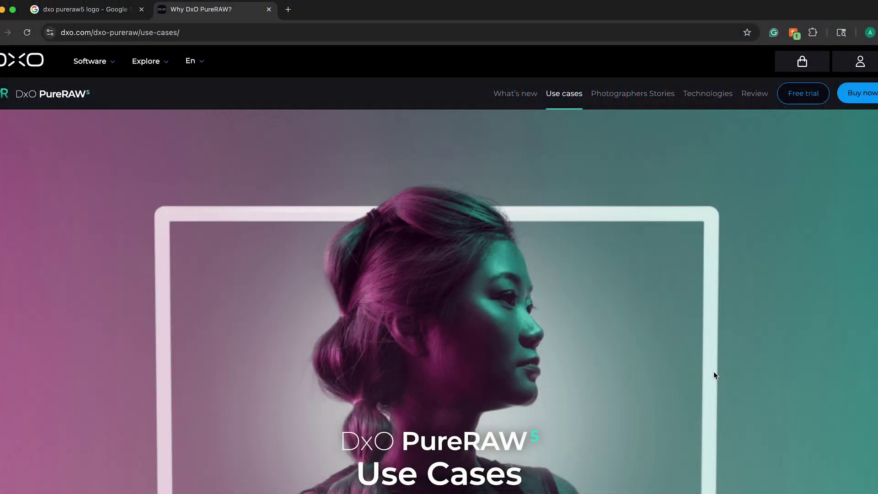
- Scroll the Use Cases page and compare the bird and sailboat photos with their before/after sliders
scroll(715, 375, "down", 10)
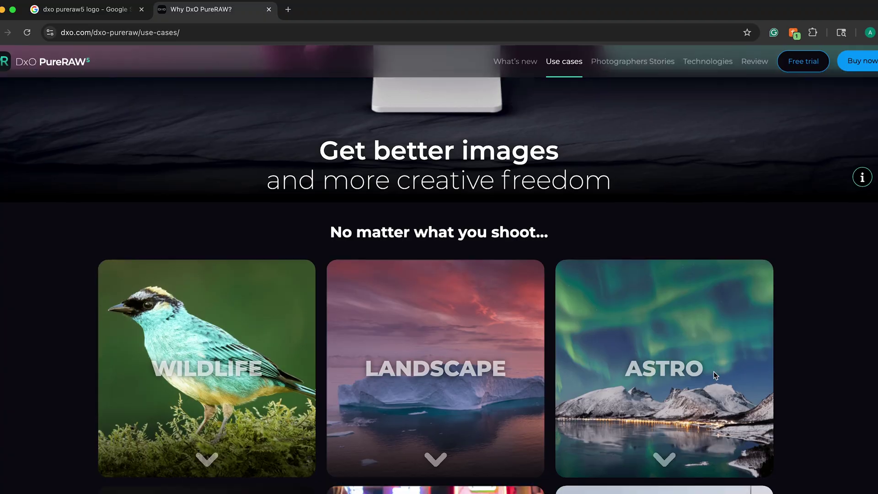
scroll(714, 373, "down", 20)
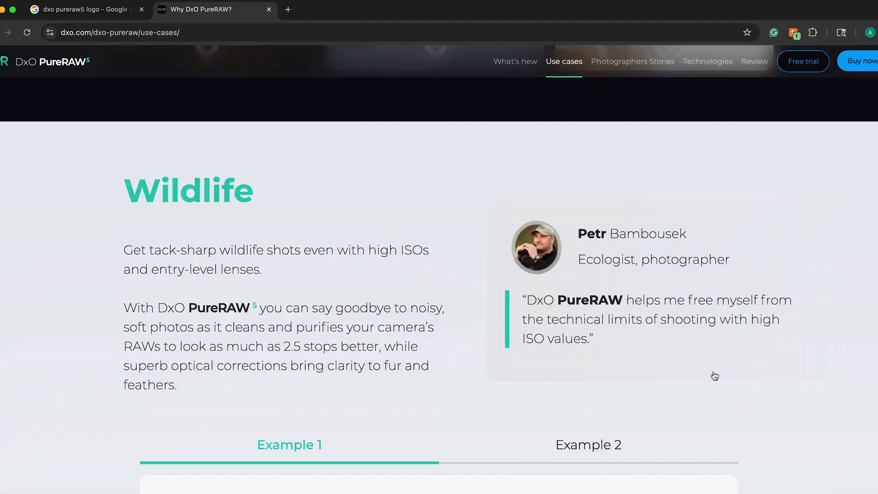
scroll(714, 375, "down", 8)
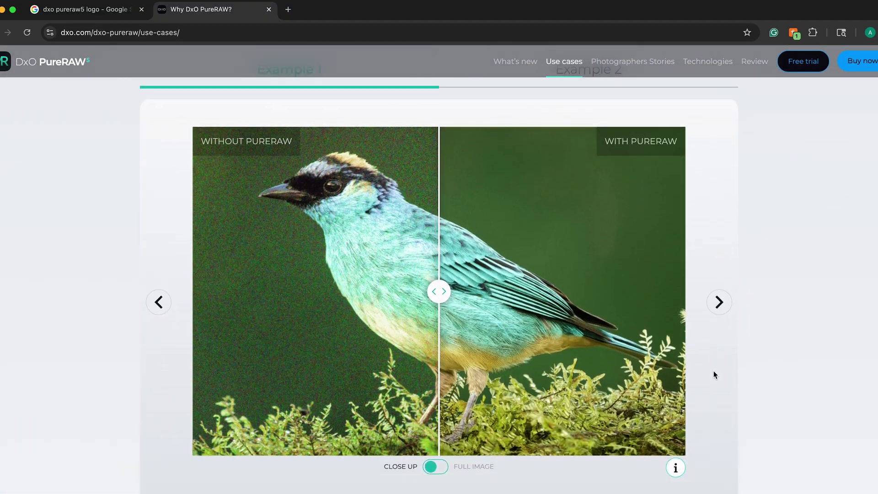
mouse_move(444, 296)
left_mouse_down()
mouse_move(364, 292)
mouse_move(474, 293)
mouse_move(343, 294)
mouse_move(445, 301)
left_mouse_up()
scroll(445, 299, "down", 15)
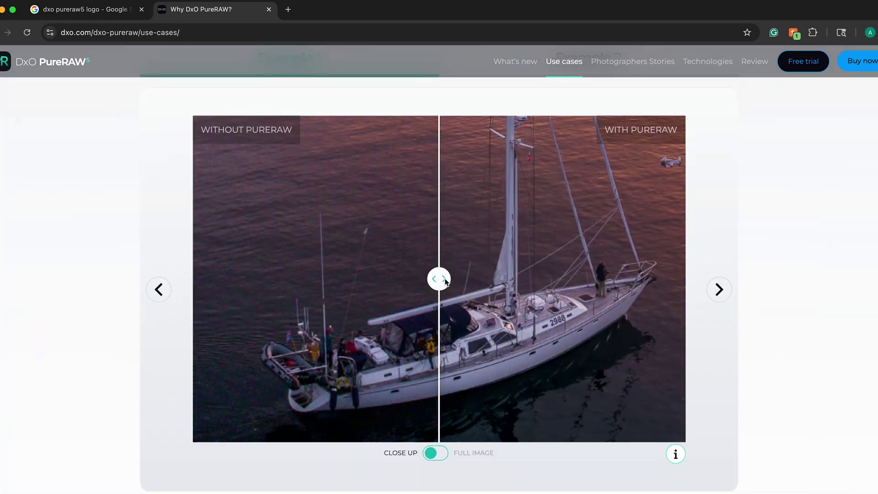
scroll(445, 280, "up", 1)
left_click_drag(445, 302, 278, 299)
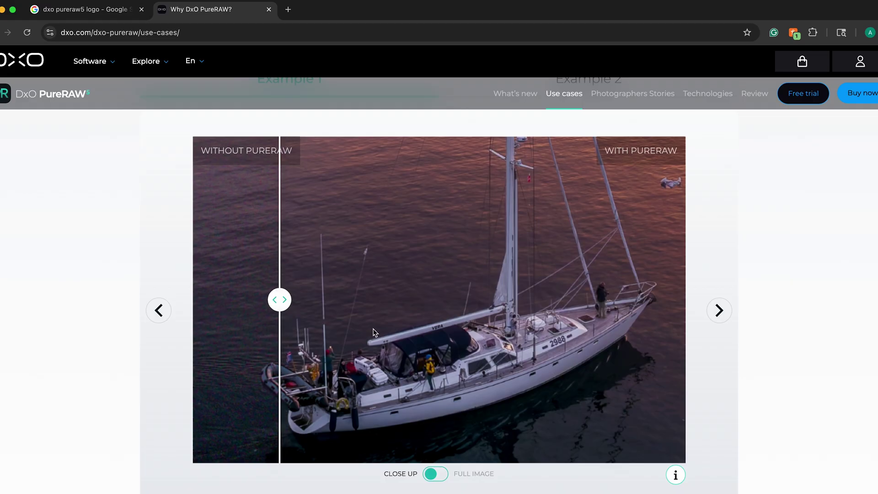
- Show the Example 2 forest before/after comparison
scroll(384, 317, "up", 1)
left_click(540, 145)
scroll(523, 243, "down", 1)
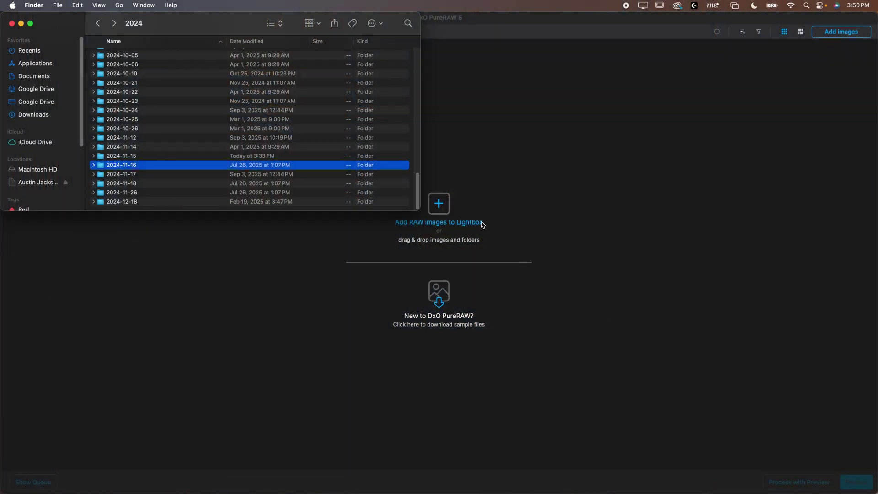
- Move Finder aside and deselect the three added photos _DSC1441.ARW, _DSC2879.ARW and DSC08767.dng
left_click_drag(204, 19, 229, 38)
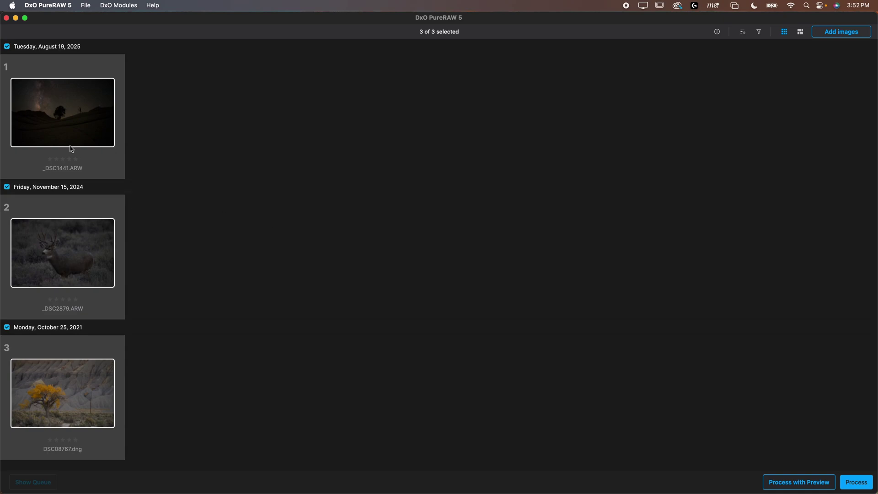
left_click(256, 298)
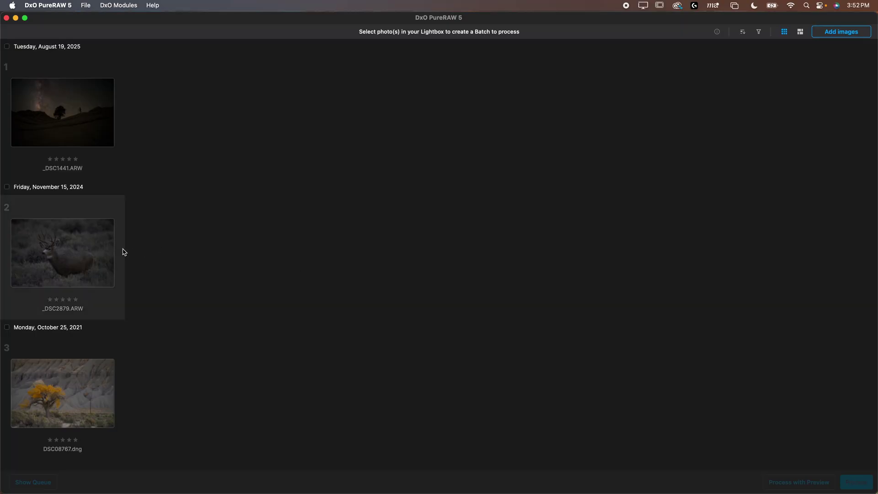
- View the deer, tree and Milky Way photos, then send only _DSC2879.ARW to the processing preview
double_click(91, 251)
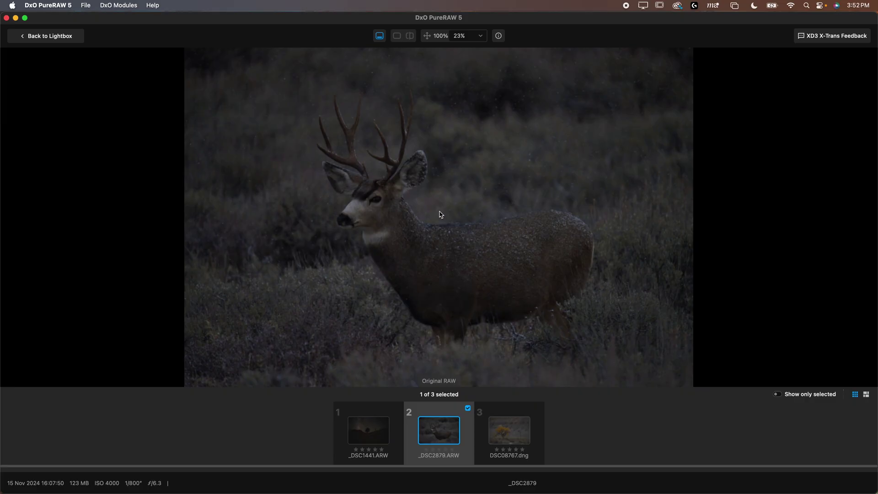
left_click(500, 441)
left_click(389, 433)
left_click(429, 430)
left_click(68, 36)
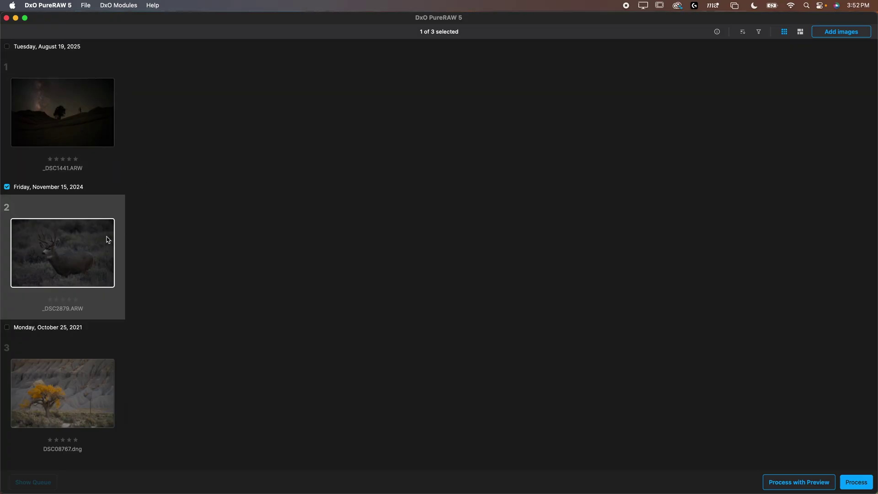
left_click(807, 483)
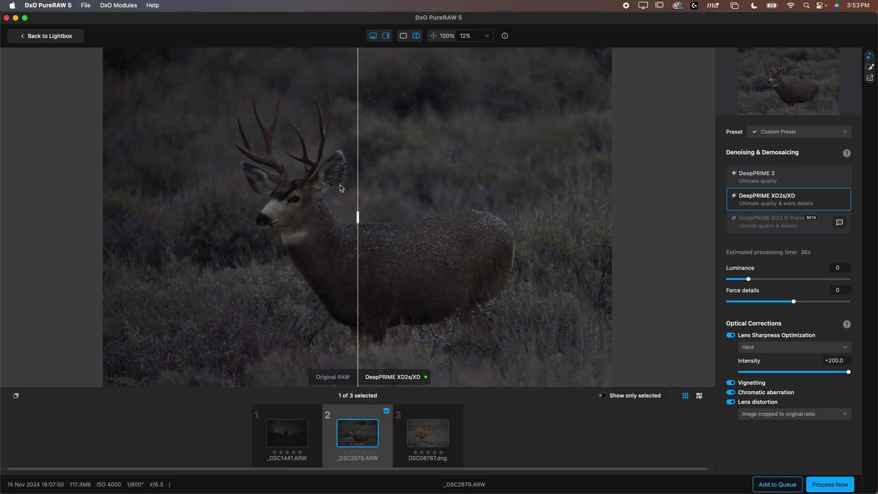
- Zoom into the deer preview, pan to its eye and move the before/after split
scroll(339, 187, "up", 5)
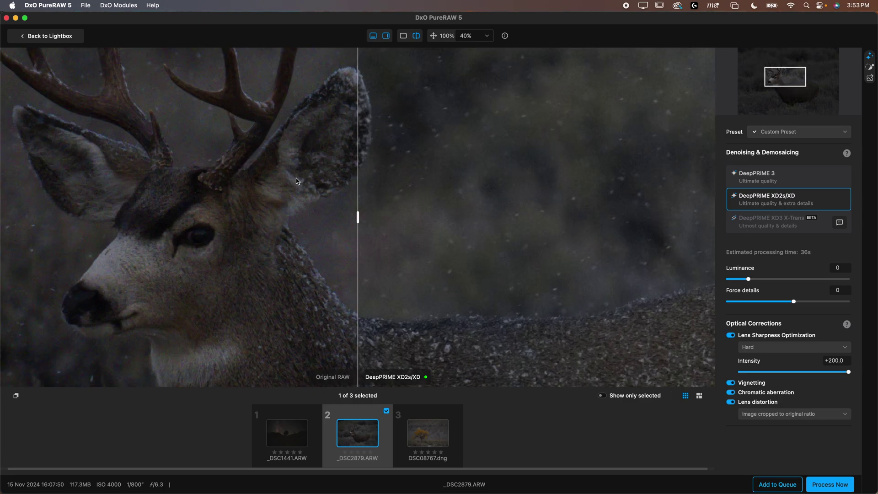
scroll(296, 181, "up", 5)
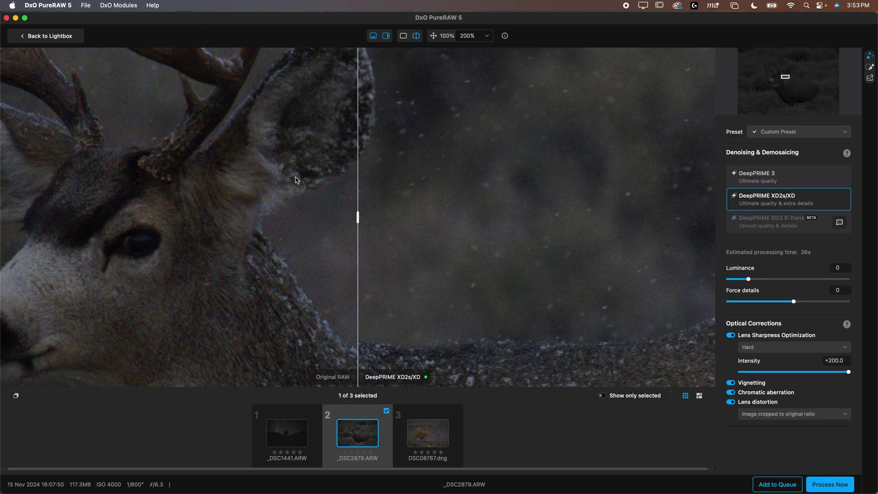
scroll(296, 180, "down", 3)
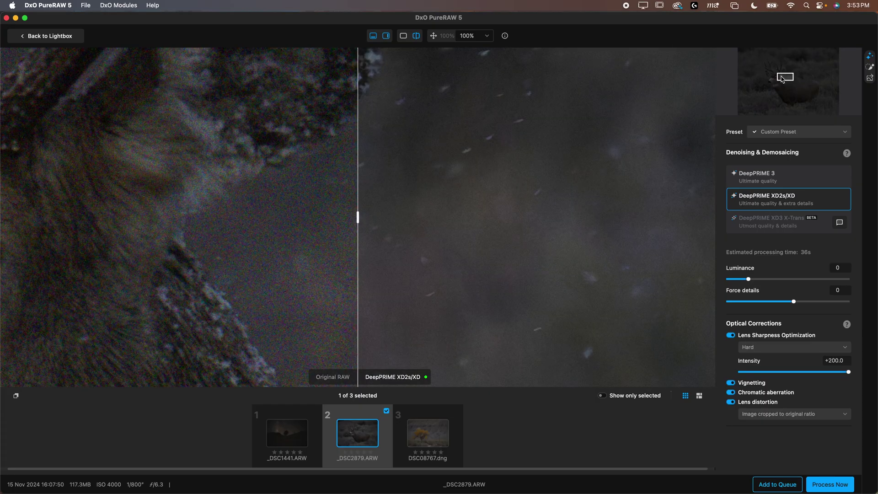
left_click_drag(781, 79, 777, 78)
scroll(254, 243, "down", 5)
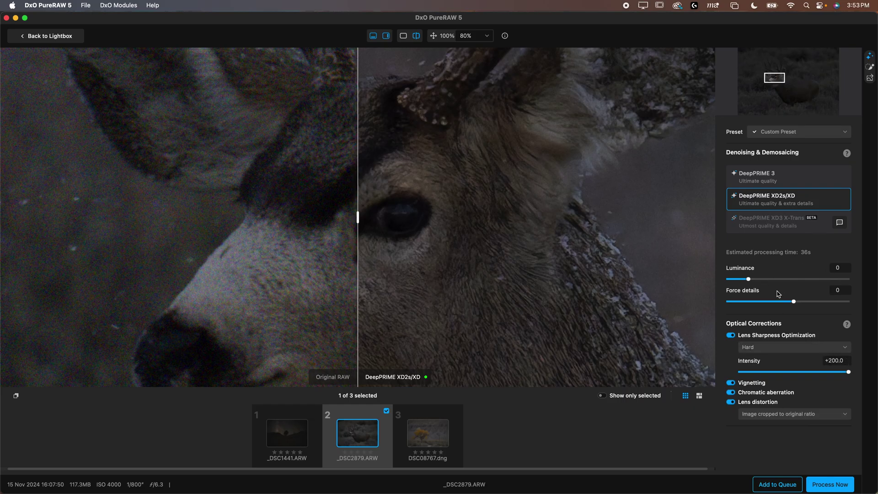
left_click_drag(360, 219, 314, 198)
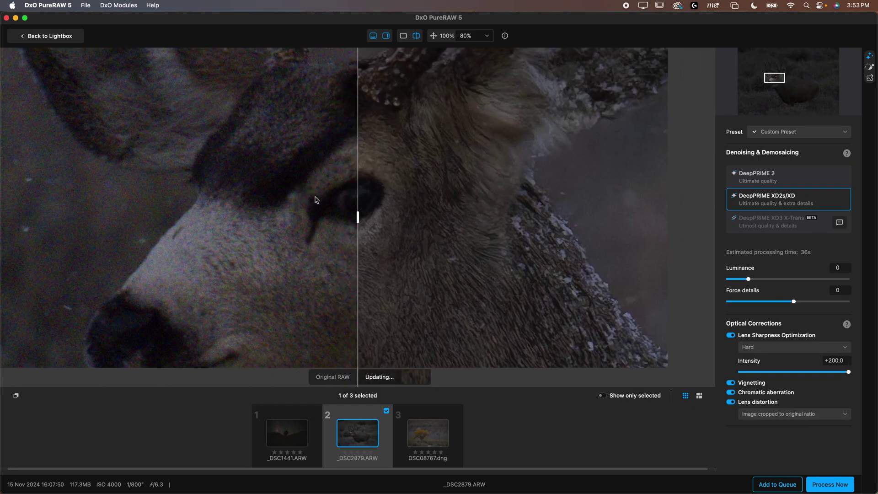
left_click_drag(361, 220, 336, 227)
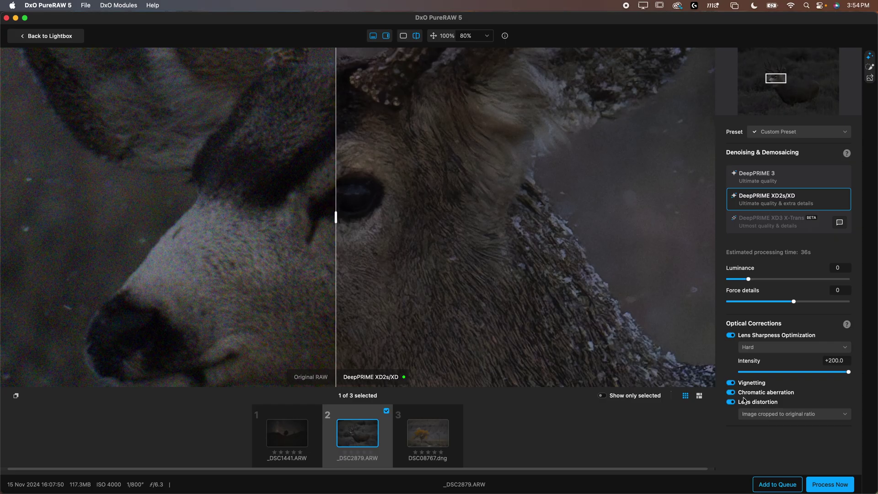
- Turn chromatic aberration correction on and lens distortion correction off, then compare both halves
left_click(731, 393)
left_click(731, 402)
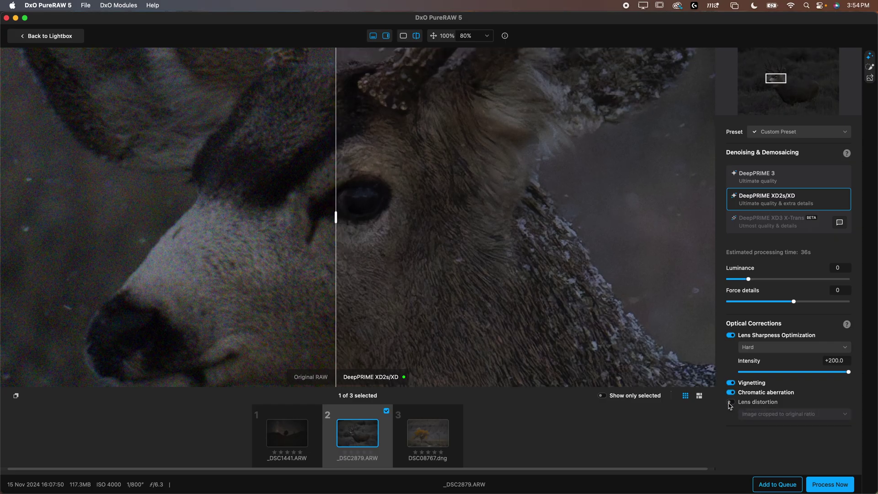
left_click_drag(341, 212, 207, 219)
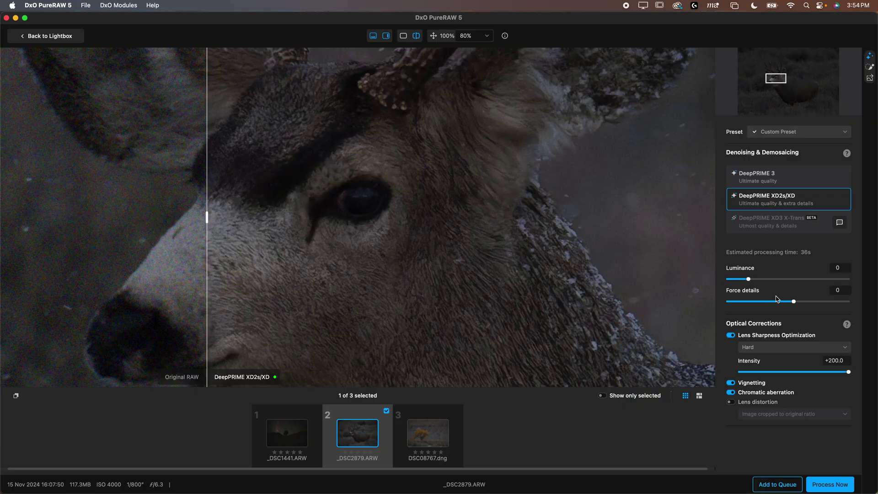
- Set Luminance to 26 and Force details to 16, then compare original and denoised halves
left_click_drag(748, 279, 852, 292)
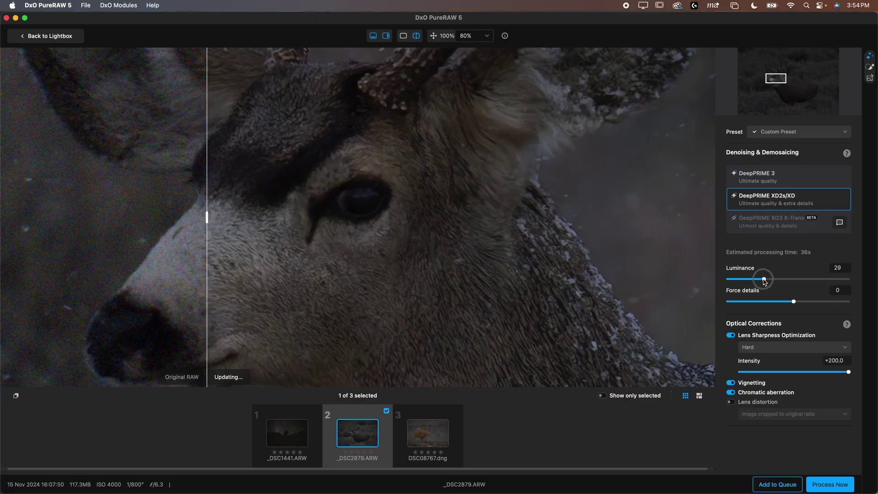
left_click_drag(764, 280, 798, 302)
left_click_drag(208, 217, 184, 217)
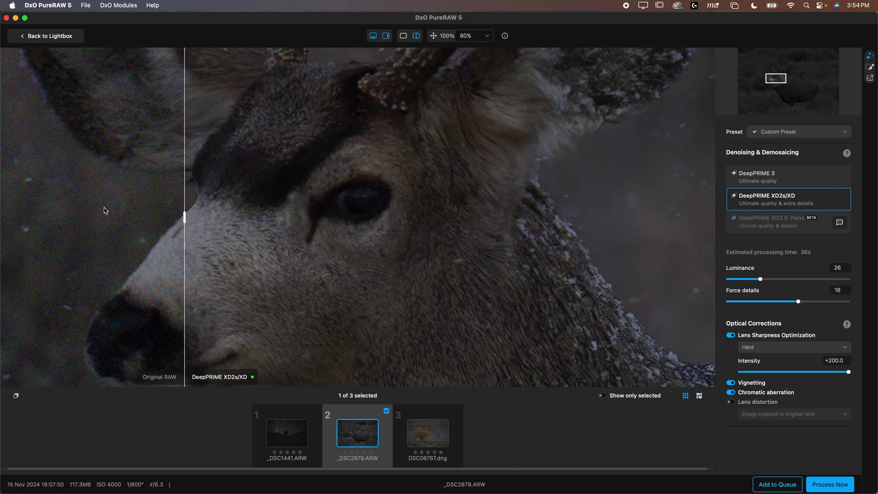
left_click_drag(184, 217, 354, 237)
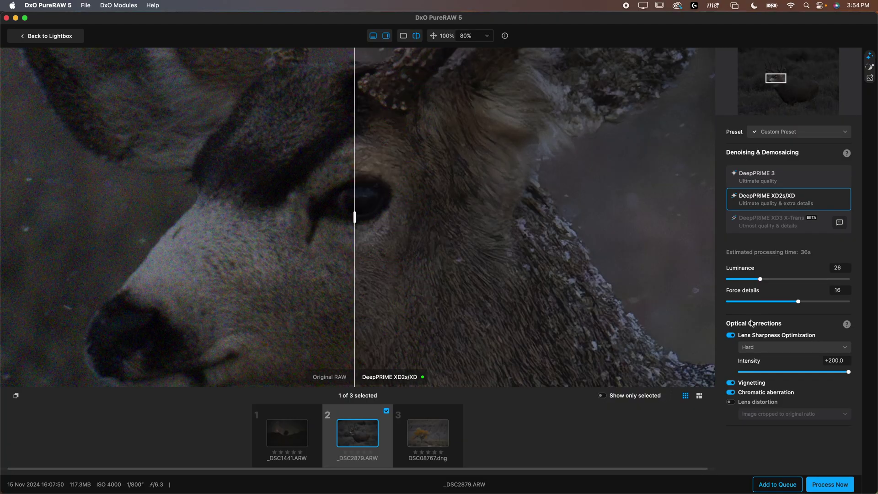
- Compare lens sharpness optimization on and off, lowering its intensity to about +97.9
left_click(732, 336)
left_click(732, 336)
left_click(732, 337)
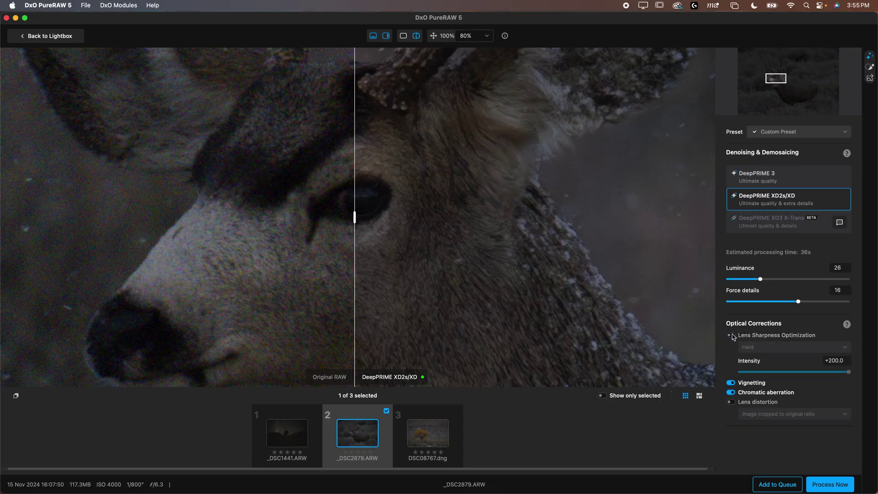
left_click(732, 337)
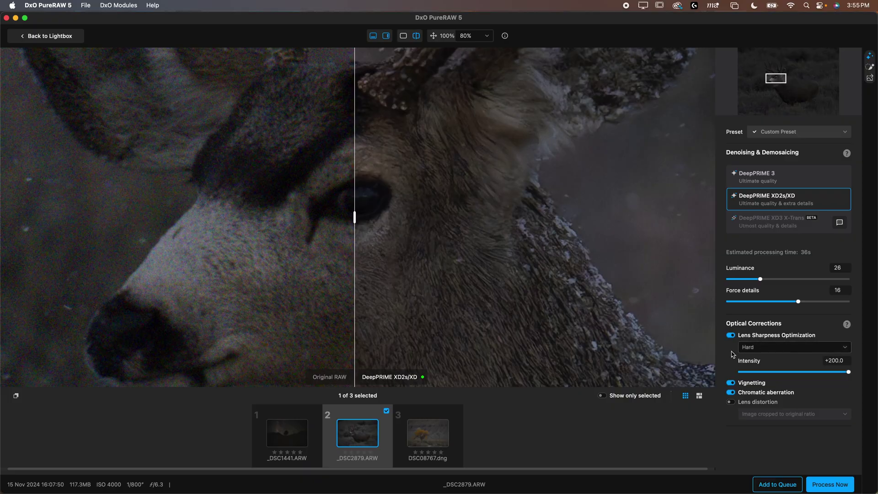
left_click(793, 372)
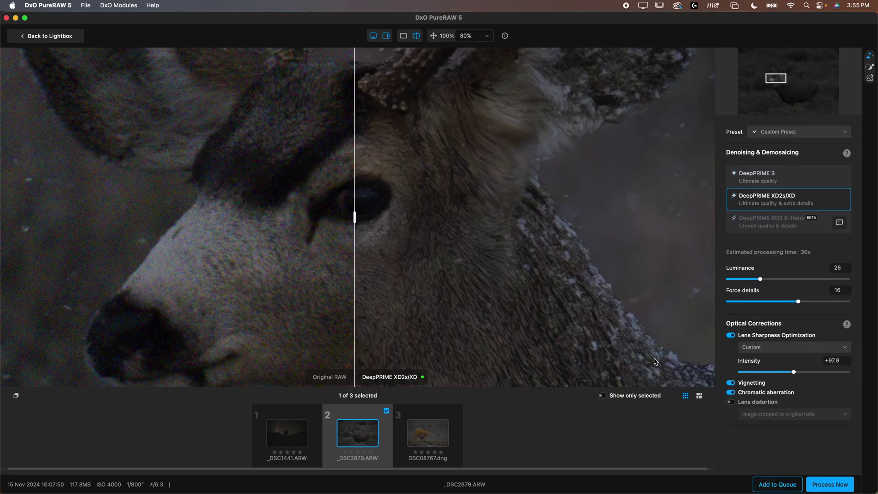
left_click(732, 336)
left_click(731, 336)
left_click(732, 337)
left_click(731, 336)
- Switch on vignetting, chromatic aberration and lens distortion corrections for the deer
scroll(491, 256, "down", 5)
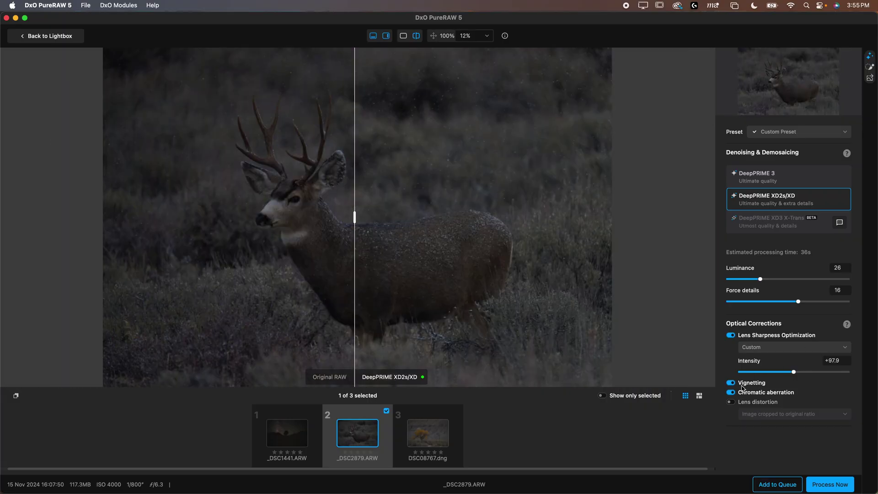
left_click(731, 383)
left_click(730, 392)
left_click(730, 402)
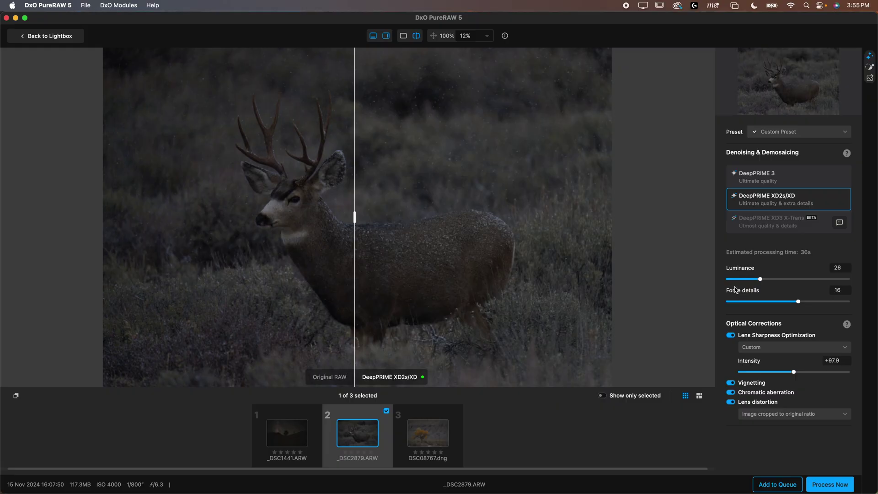
- Open _DSC1441.ARW and compare Original RAW with DeepPRIME across the sky, ground and rock
left_click(286, 439)
scroll(472, 201, "up", 3)
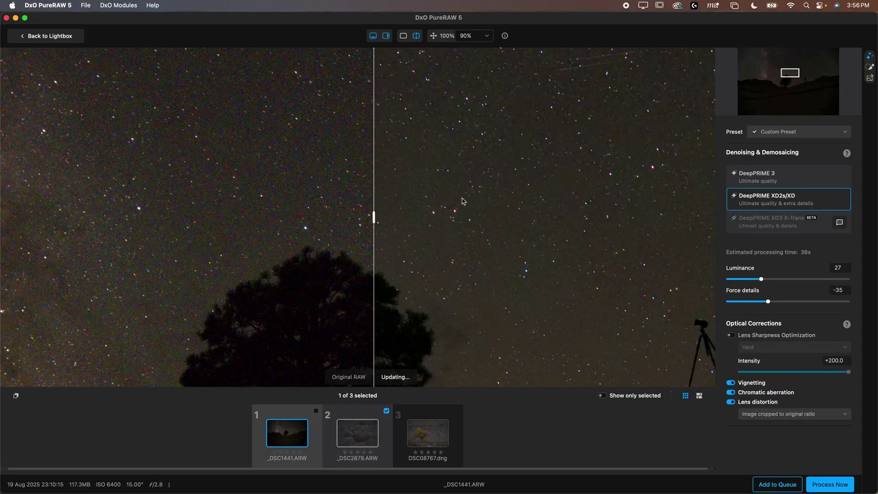
left_click_drag(373, 224, 447, 227)
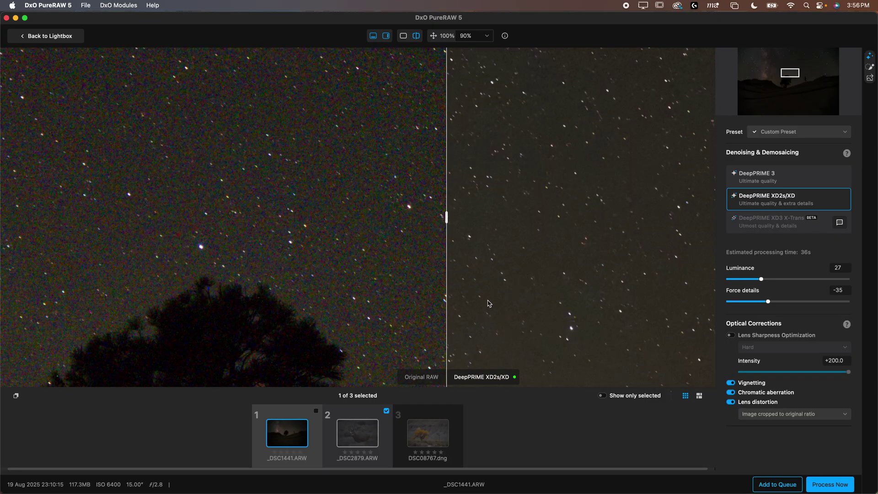
left_click_drag(790, 73, 790, 96)
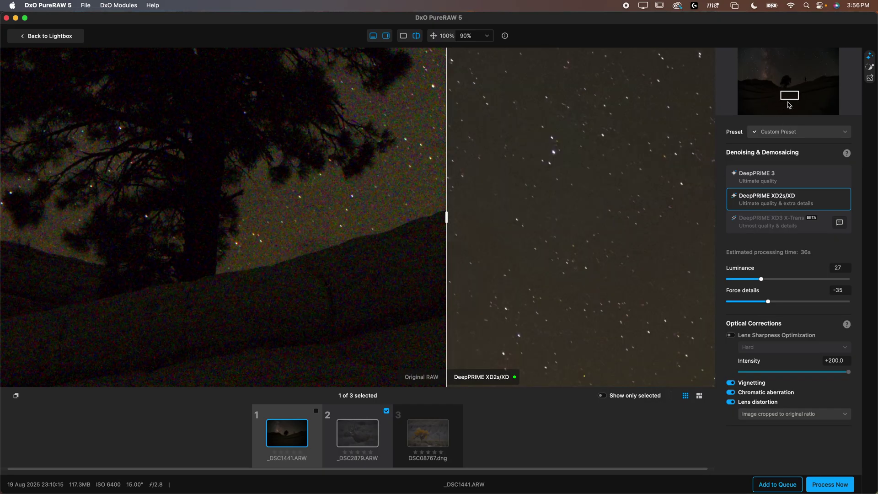
left_click_drag(404, 239, 321, 323)
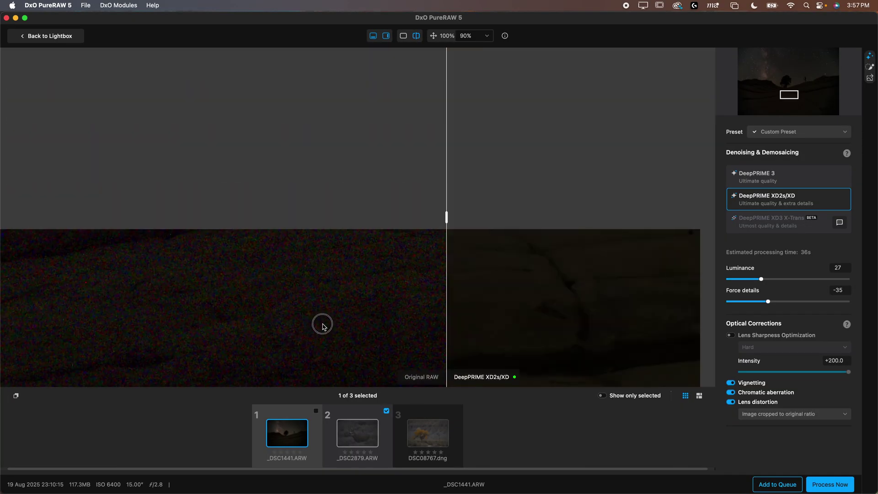
left_click_drag(446, 221, 309, 273)
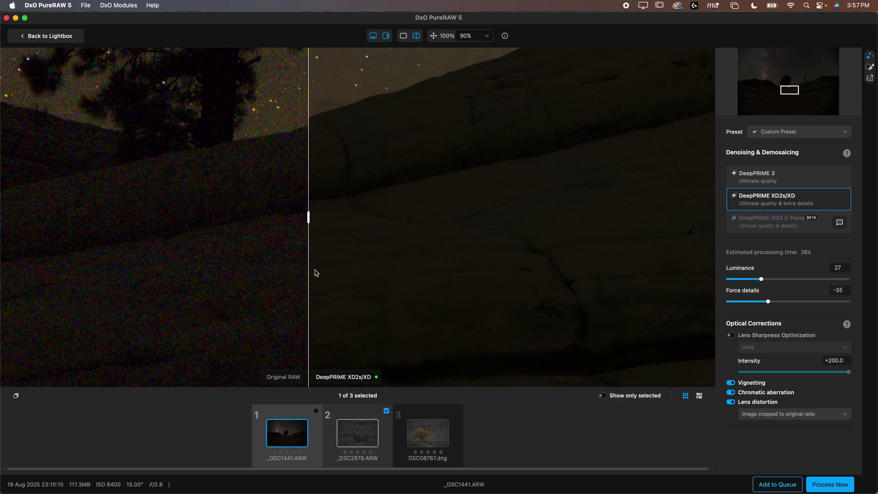
- Open DSC08767.dng, zoom into the tree, and set Force details -36 and Luminance 11
left_click(417, 434)
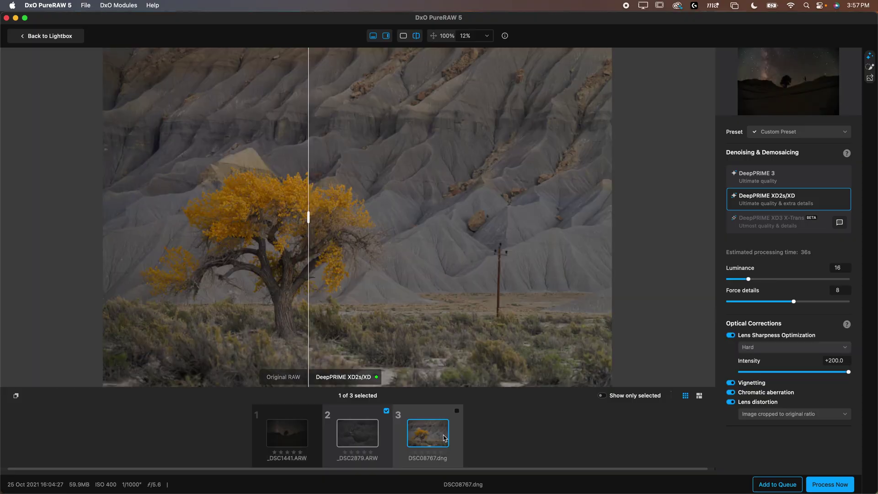
scroll(292, 270, "up", 10)
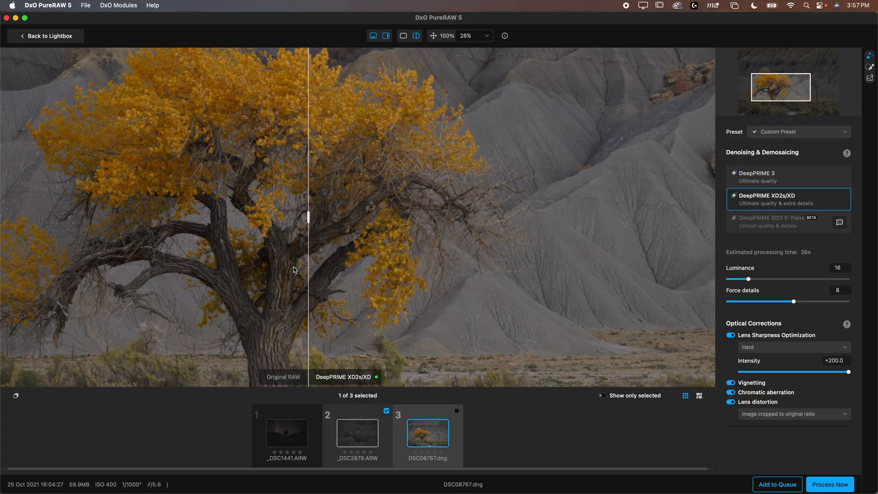
scroll(379, 291, "up", 4)
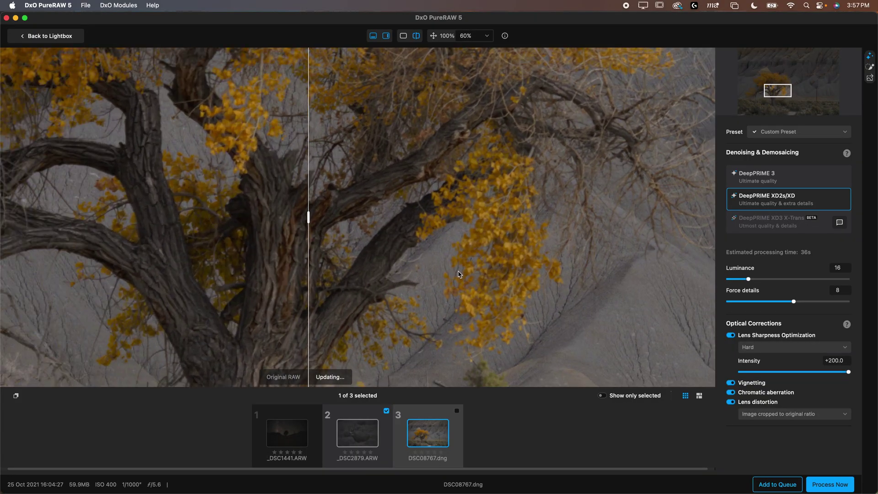
scroll(406, 265, "up", 4)
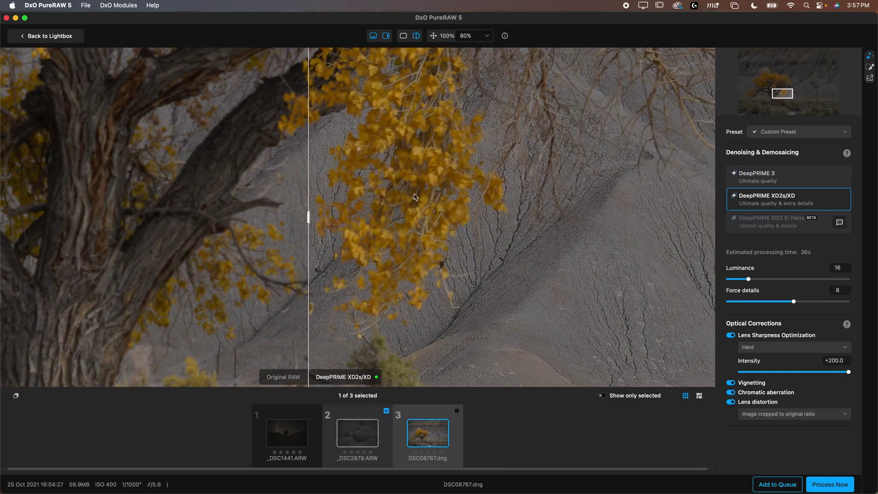
scroll(476, 211, "down", 2)
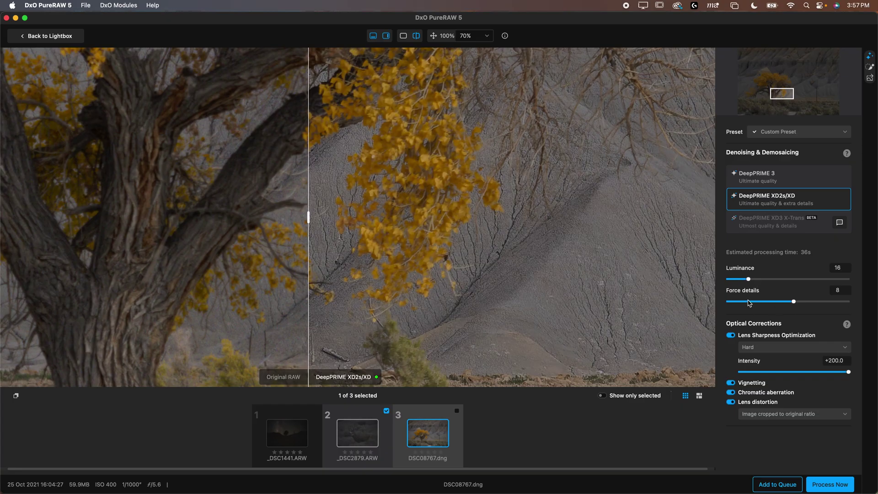
left_click(767, 302)
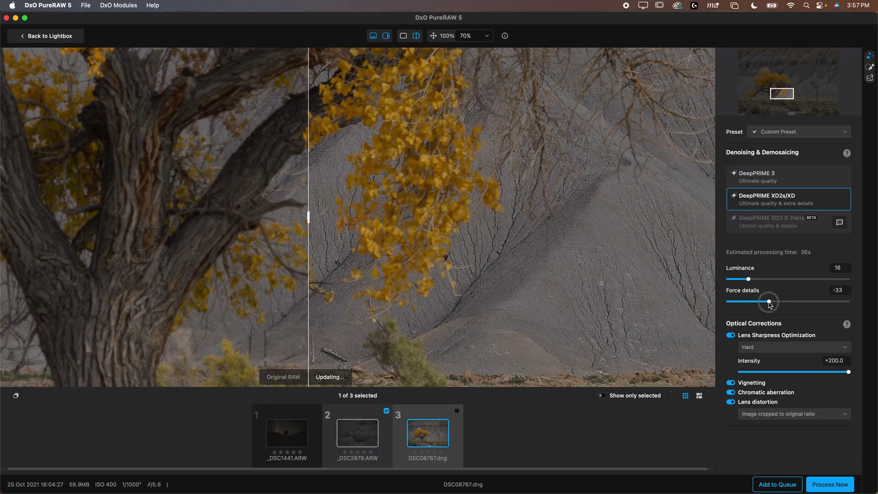
left_click(742, 279)
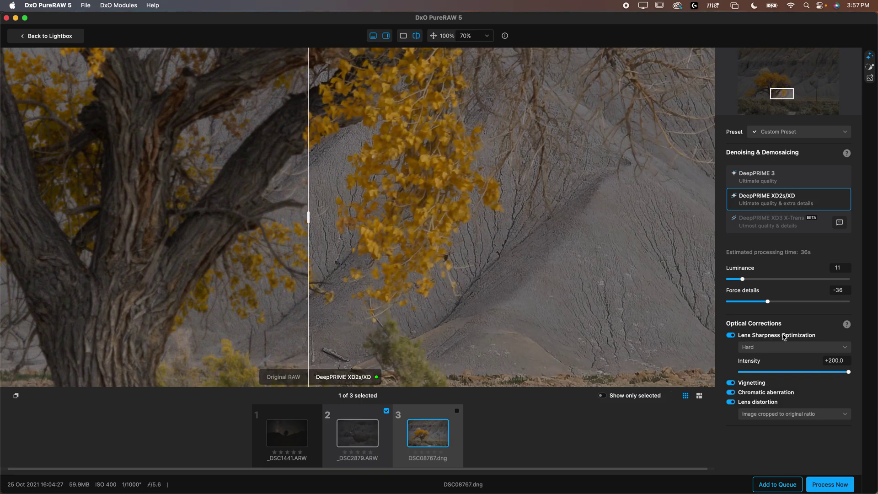
- Pan to the cottonwood trunk, turn off lens distortion correction and compare the bark
left_click_drag(395, 268, 636, 343)
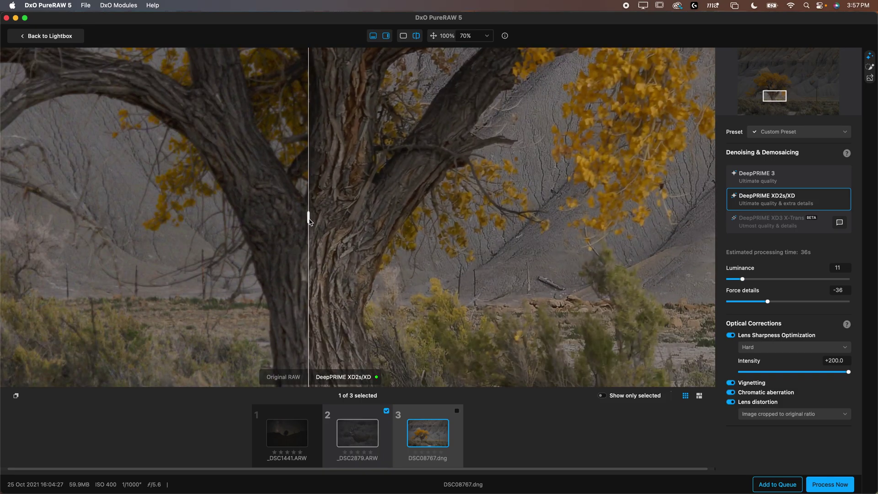
left_click_drag(308, 219, 270, 219)
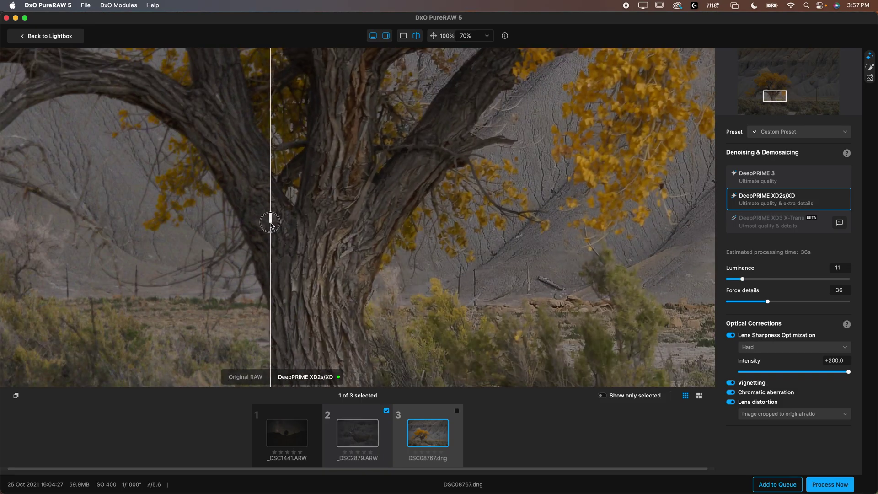
left_click(731, 403)
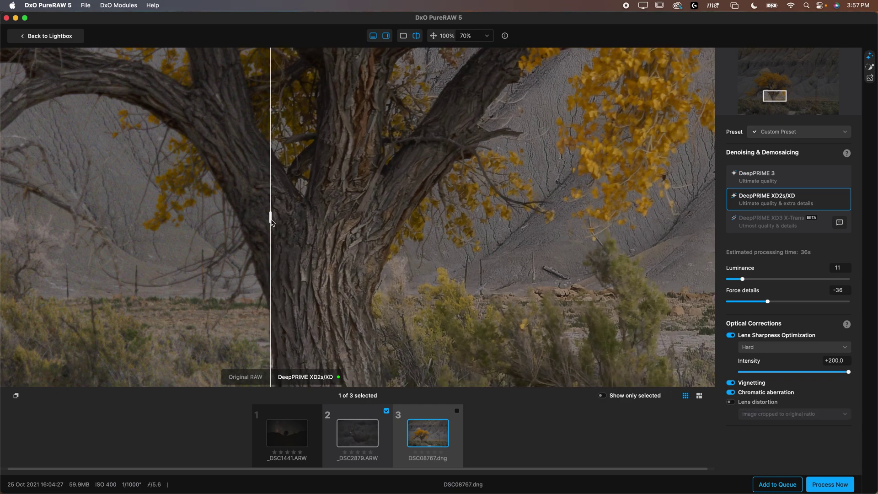
left_click_drag(271, 222, 226, 219)
- Compare the trunk's original and denoised detail at 100%, then zoom back out to 50%
left_click(277, 259)
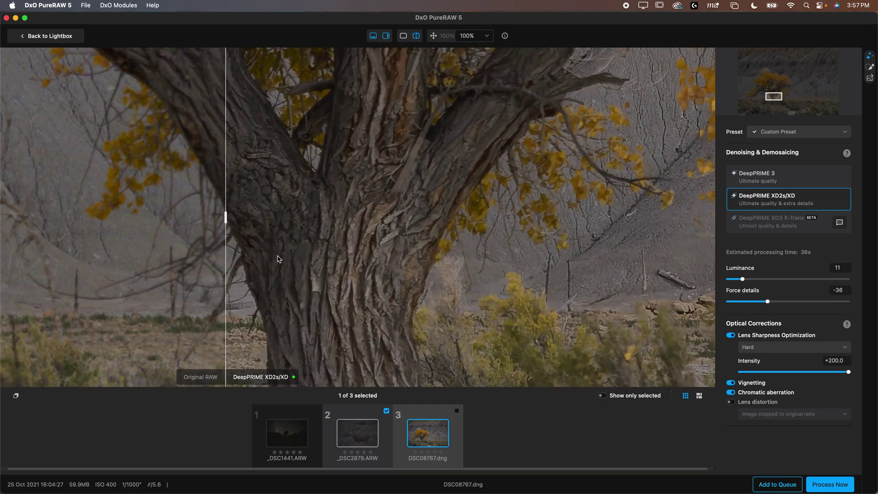
left_click_drag(319, 265, 293, 198)
left_click_drag(225, 218, 131, 224)
left_click_drag(78, 229, 152, 188)
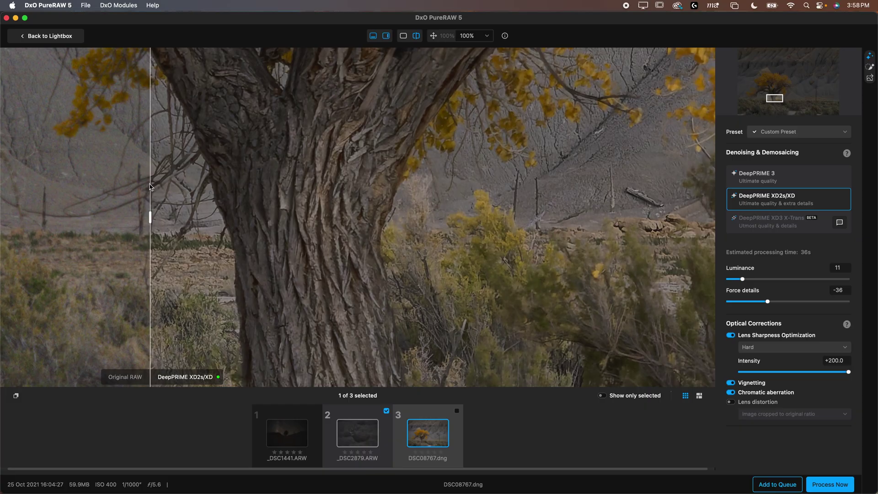
left_click_drag(150, 218, 333, 236)
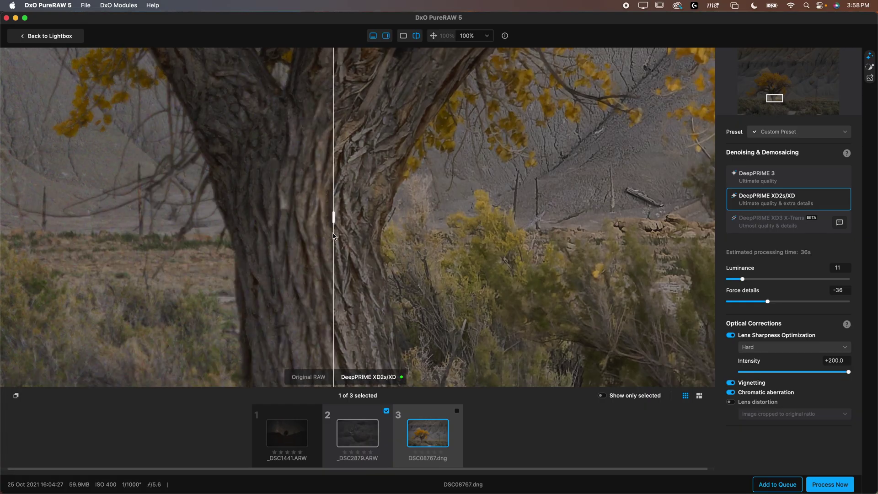
key("super+minus")
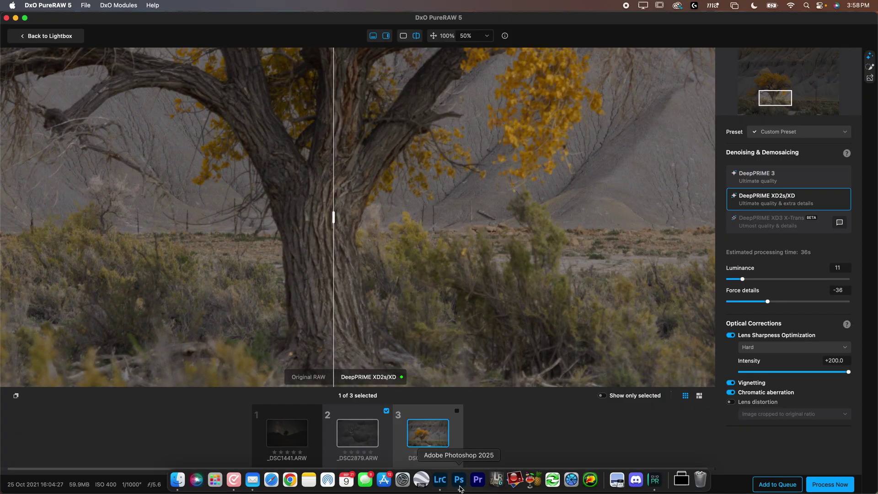
left_click(459, 487)
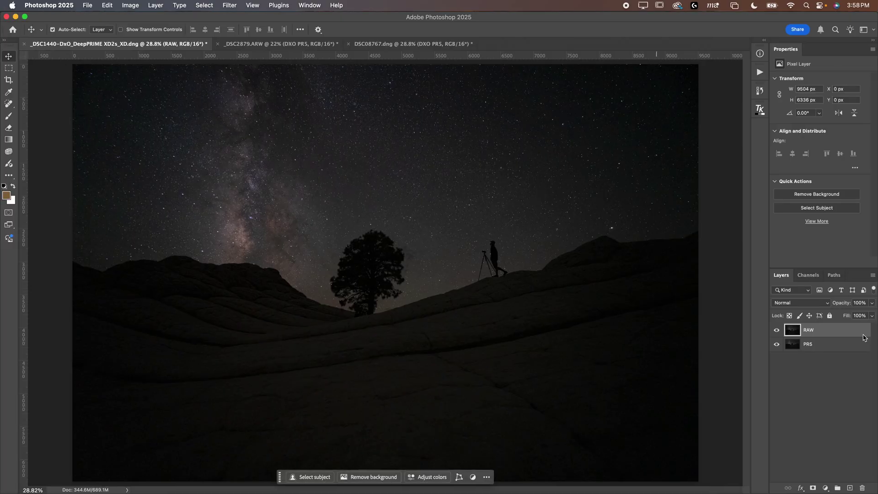
- Zoom in on the photographer silhouette, hide the RAW layer, then fit the Milky Way photo
left_click(813, 342)
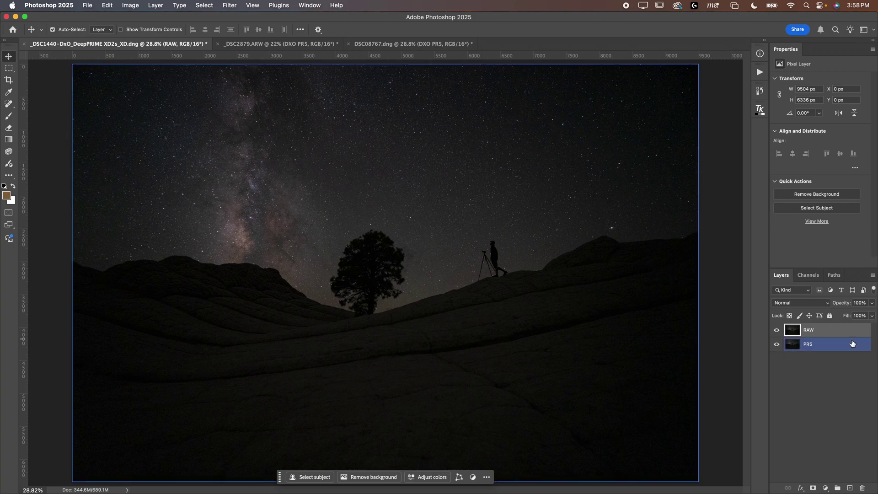
left_click(833, 342)
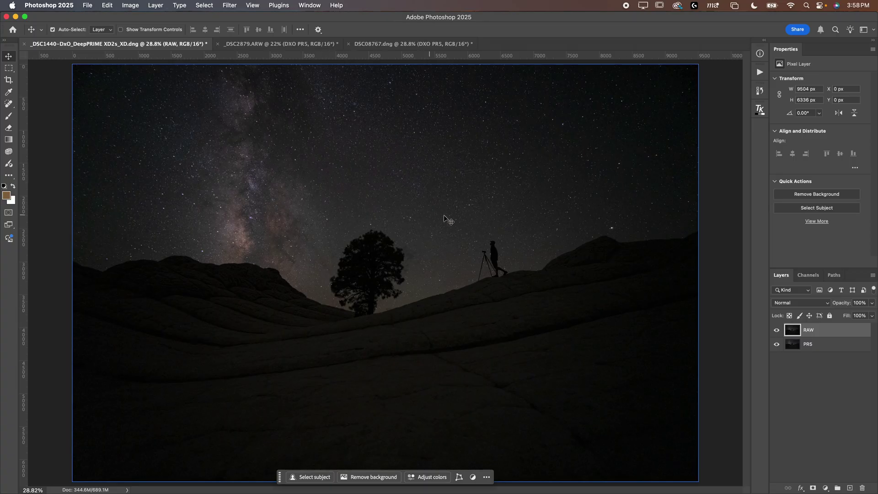
key("super+space")
left_click_drag(501, 242, 559, 241)
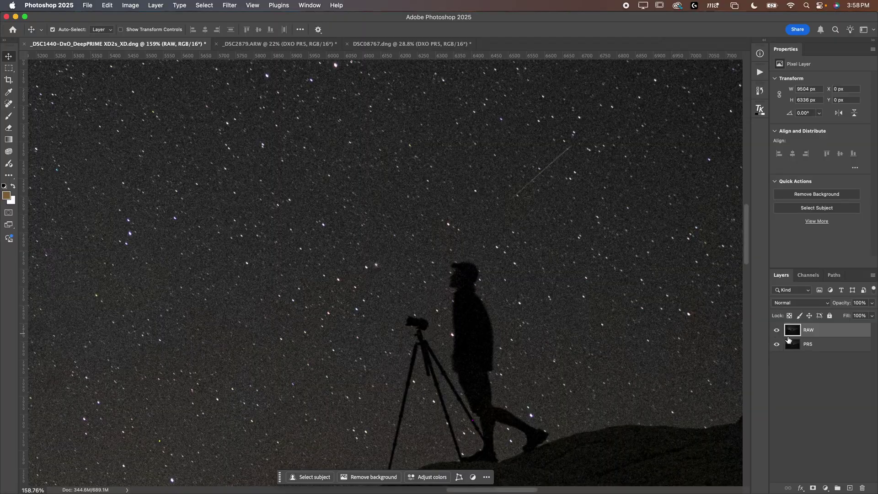
left_click(776, 329)
left_click(649, 309)
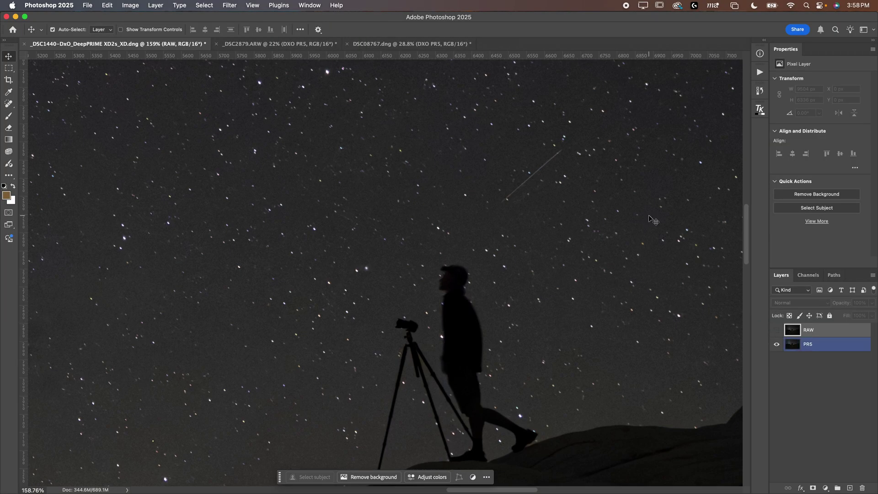
key("super+0")
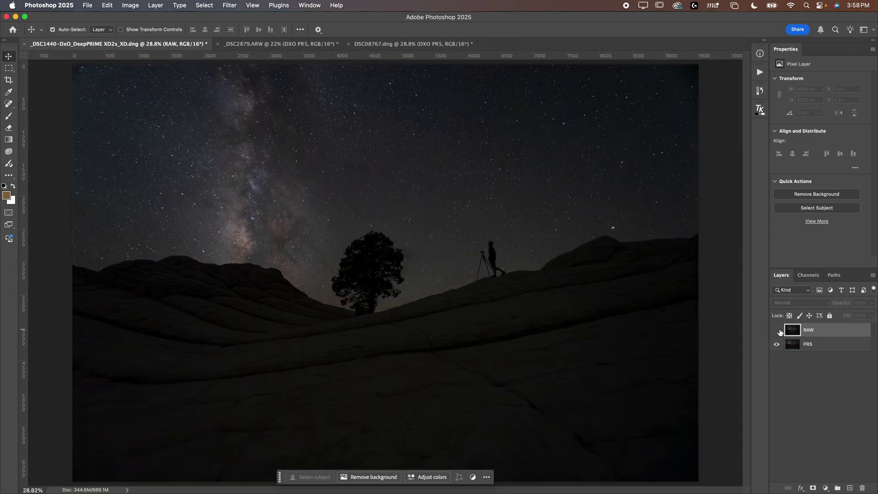
- Compare RAW and PR5 layers at the left hill's edge, leave RAW hidden, and switch to _DSC2879.ARW
left_click(776, 329)
left_click(779, 331)
left_click(778, 331)
left_click_drag(280, 269, 343, 274)
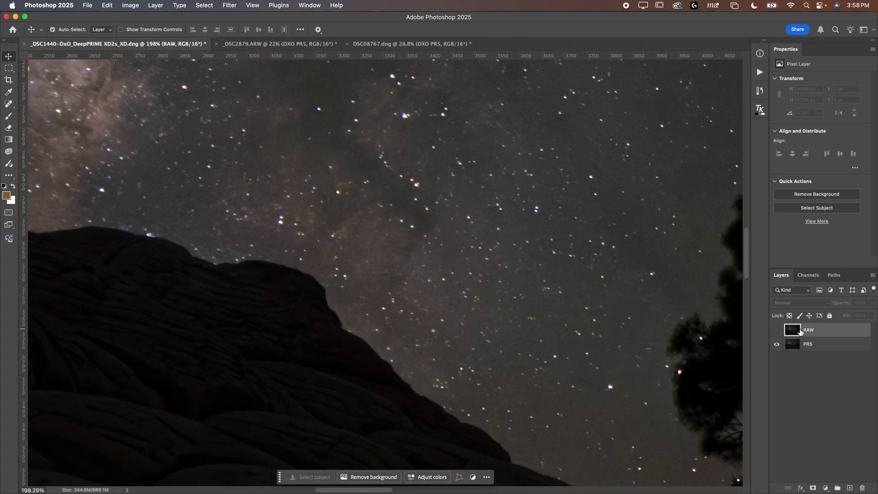
left_click(778, 331)
left_click(778, 331)
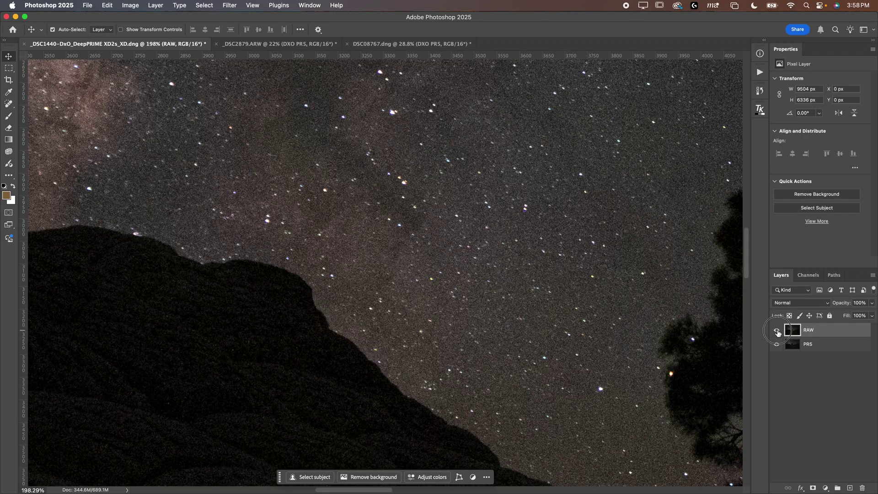
left_click(778, 331)
left_click(778, 331)
left_click(269, 46)
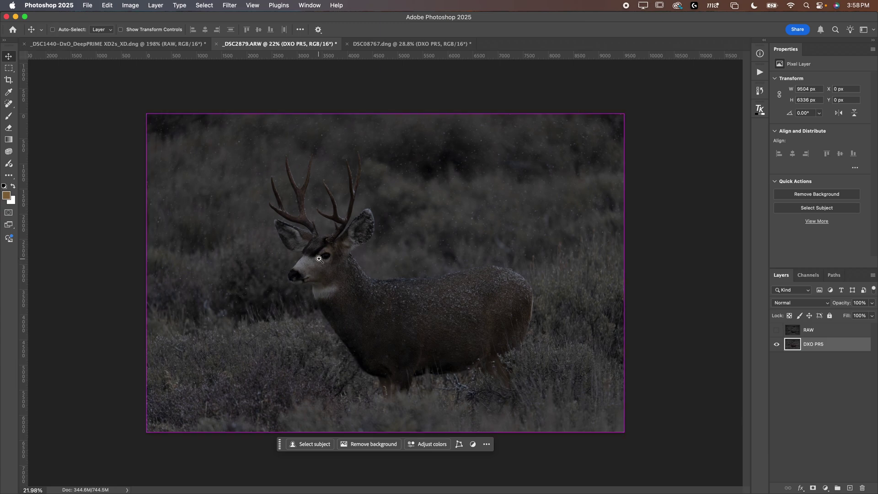
- Zoom into the deer's eye and muzzle, toggling the RAW layer to compare noise
left_click_drag(320, 259, 384, 261)
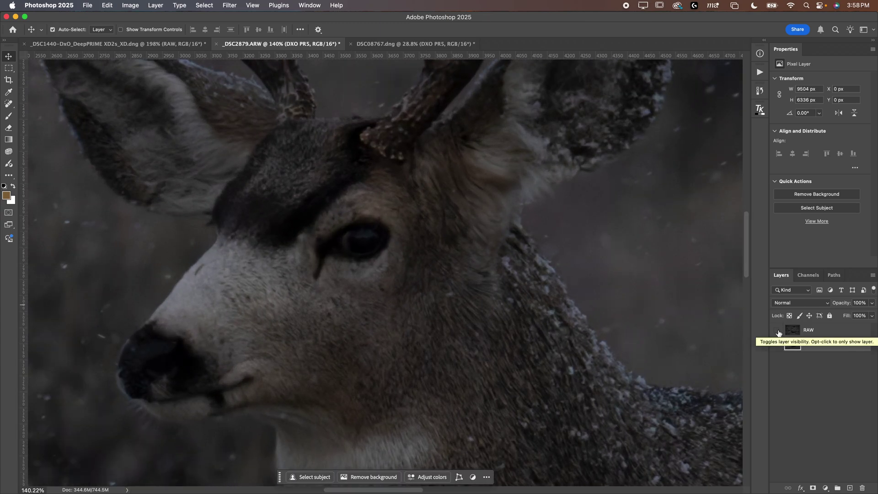
left_click(777, 331)
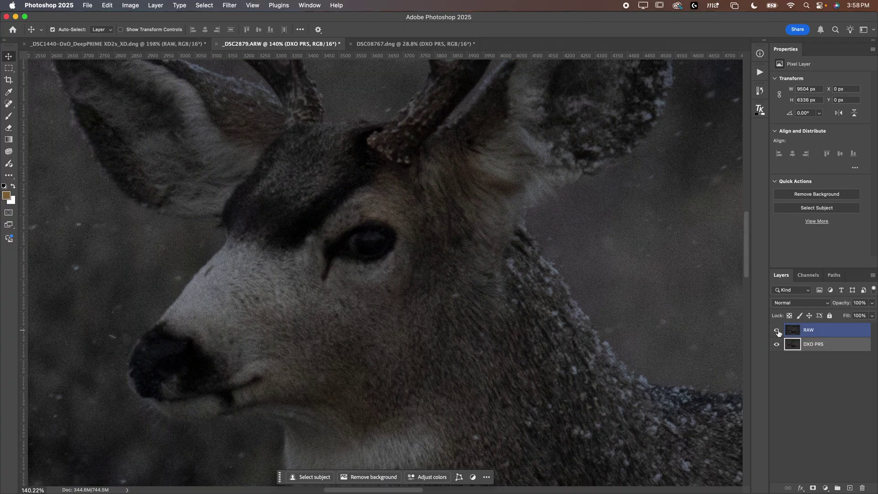
left_click(778, 331)
left_click_drag(176, 242, 543, 225)
scroll(435, 277, "up", 3)
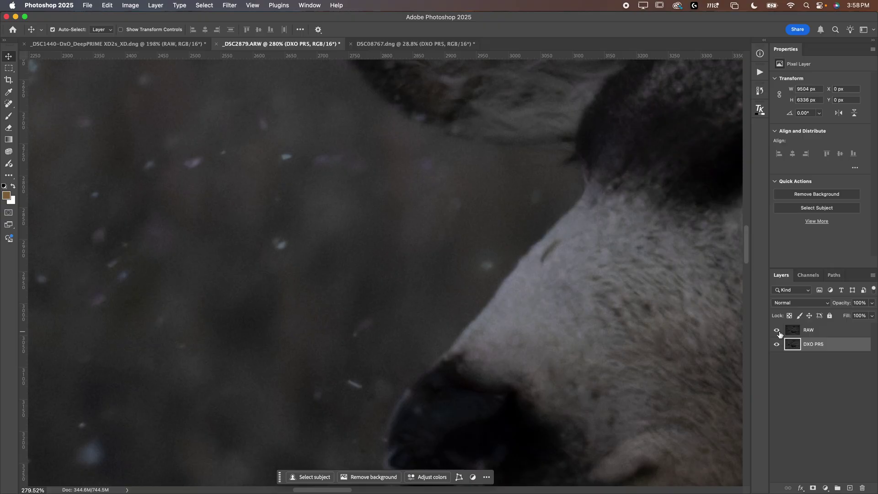
left_click(778, 331)
left_click(778, 331)
scroll(320, 274, "down", 6)
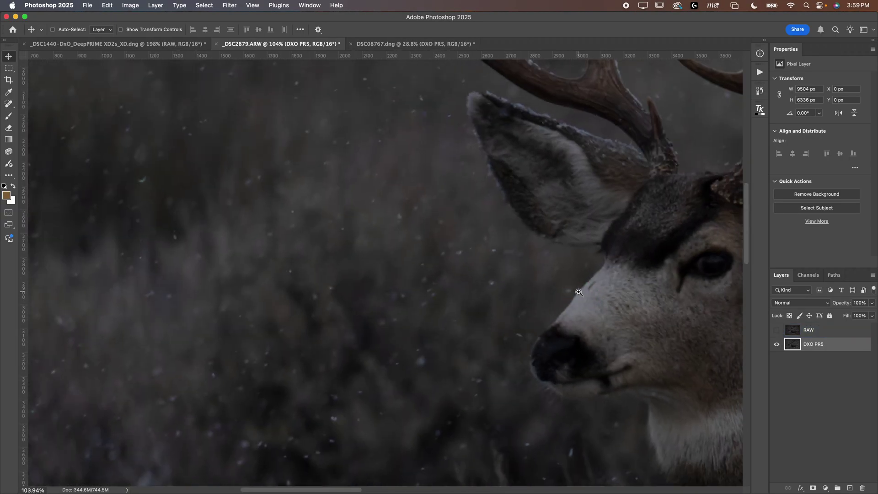
- Pan across the deer's antlers, snowy background and body, then bring up DSC08767.dng
left_click_drag(551, 335, 336, 323)
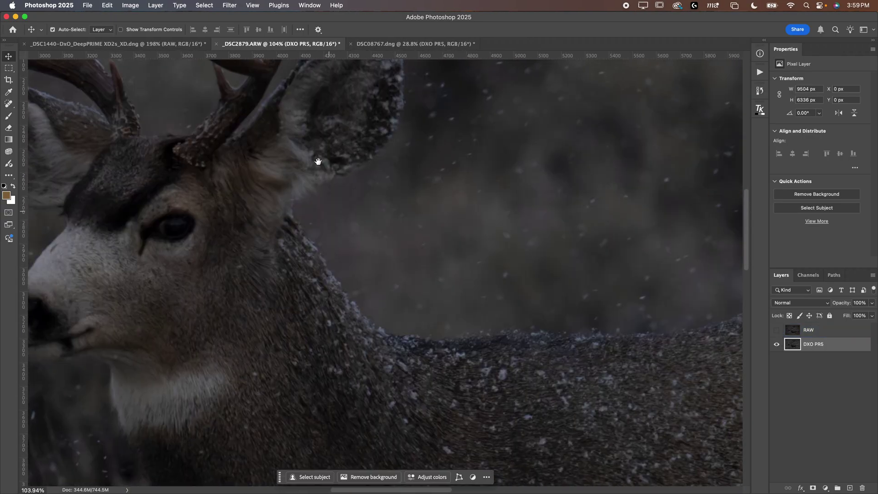
left_click_drag(299, 134, 376, 310)
left_click_drag(343, 243, 438, 363)
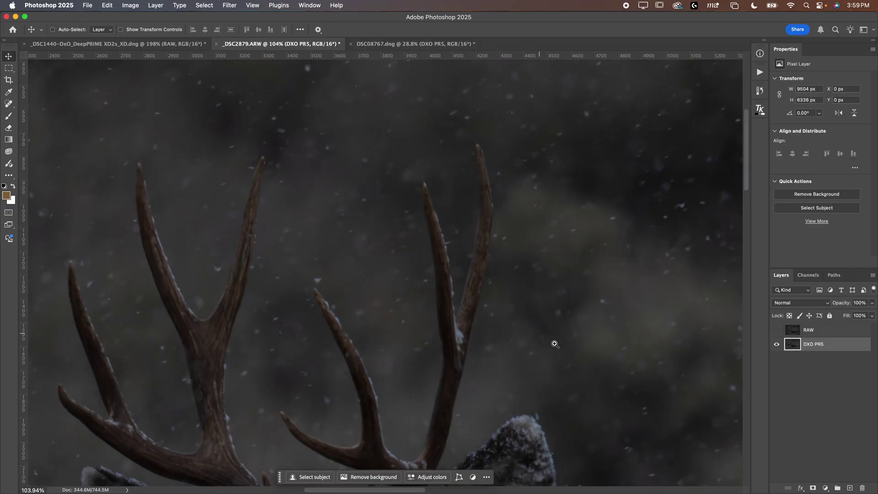
left_click_drag(555, 345, 363, 276)
left_click_drag(506, 254, 573, 186)
left_click_drag(657, 378, 390, 139)
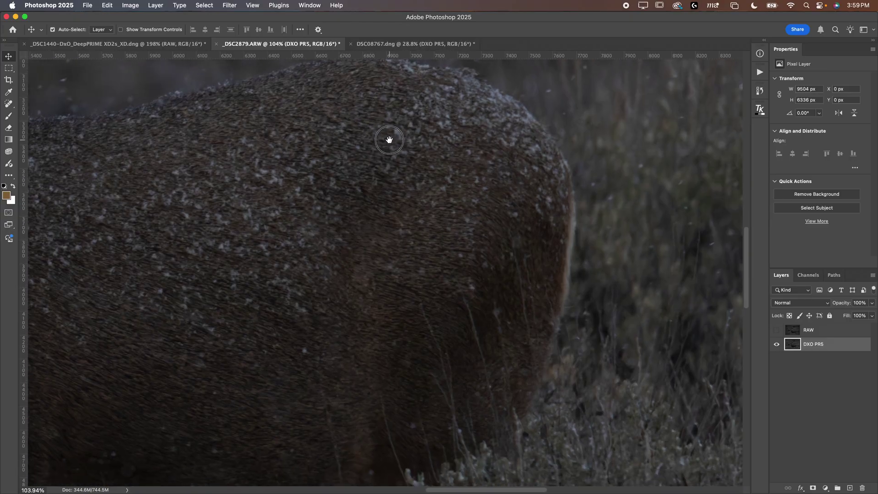
left_click_drag(383, 212, 522, 151)
left_click_drag(251, 345, 295, 339)
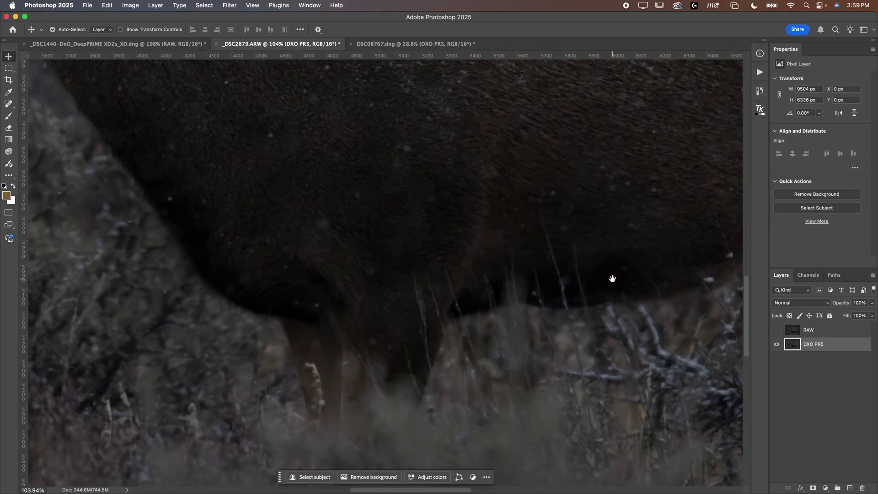
left_click(405, 43)
key("super+space")
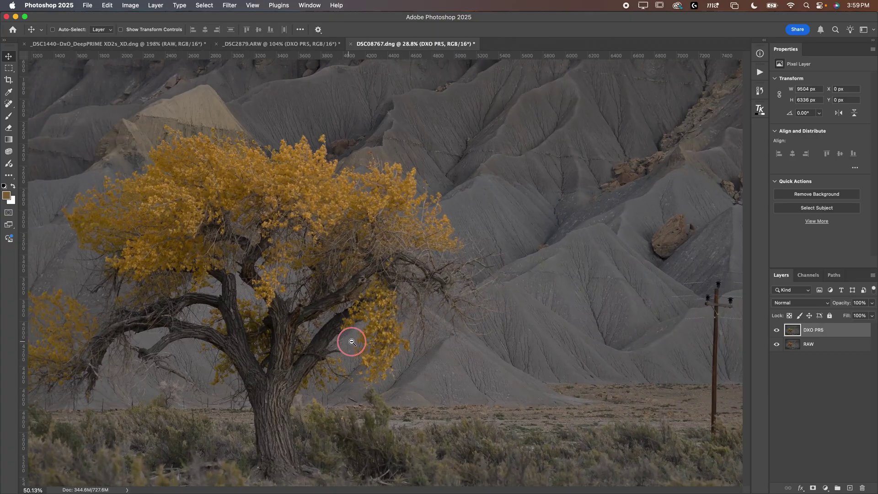
left_click_drag(352, 342, 762, 287)
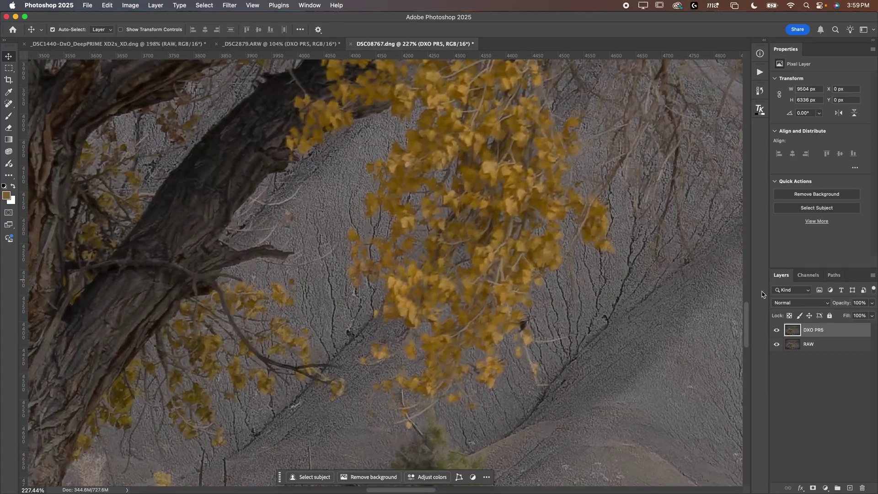
left_click(777, 330)
left_click(777, 330)
left_click_drag(203, 323, 512, 137)
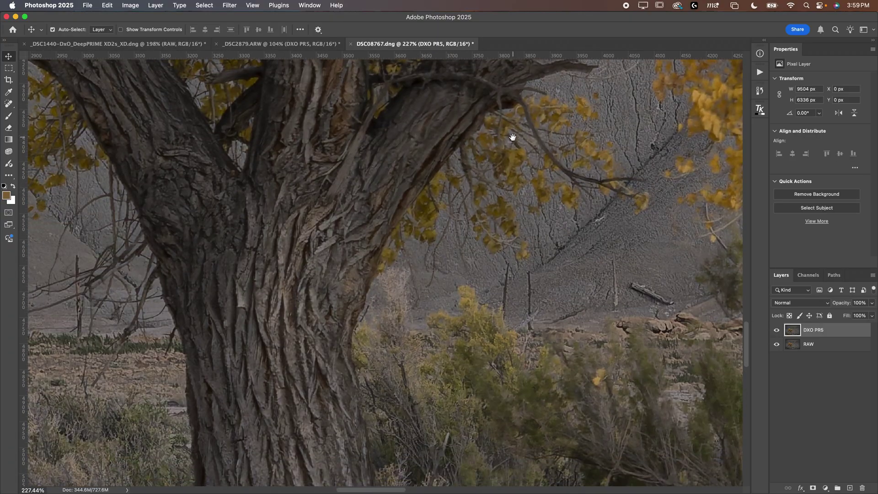
left_click(777, 330)
left_click(777, 330)
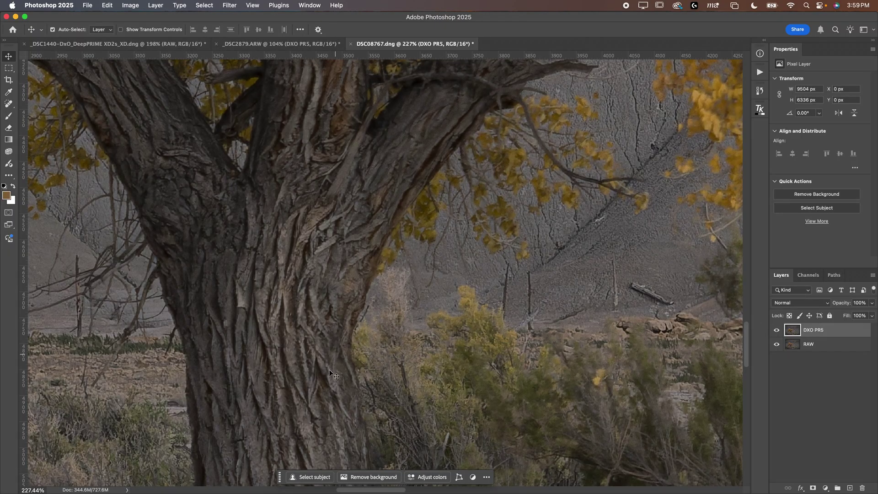
key("super+0")
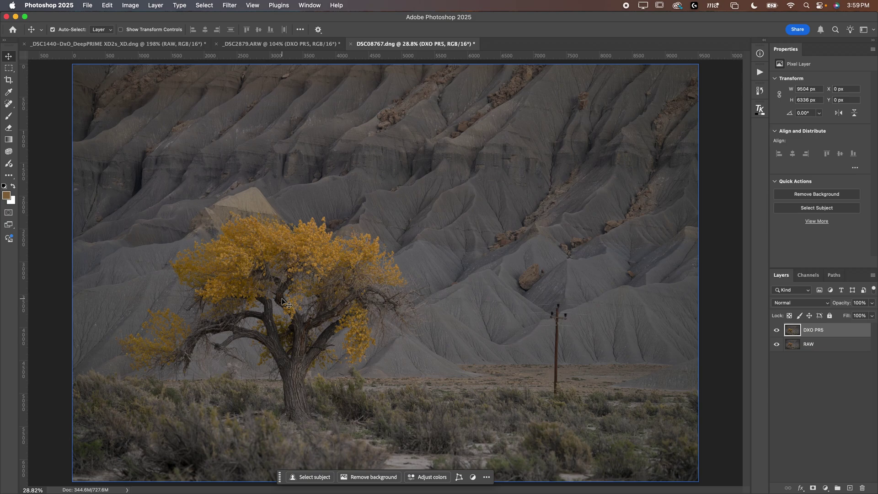
- Fit the deer and night-sky photos to the window with Cmd+0
left_click(265, 44)
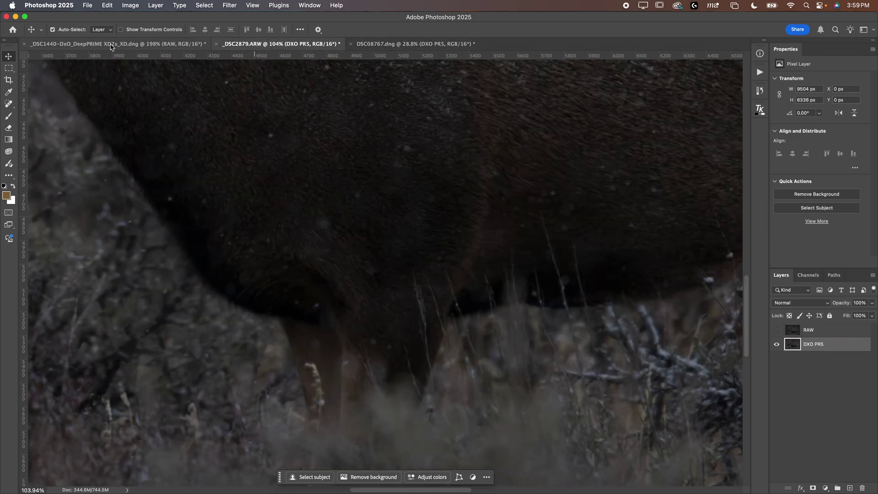
key("super+0")
left_click(150, 44)
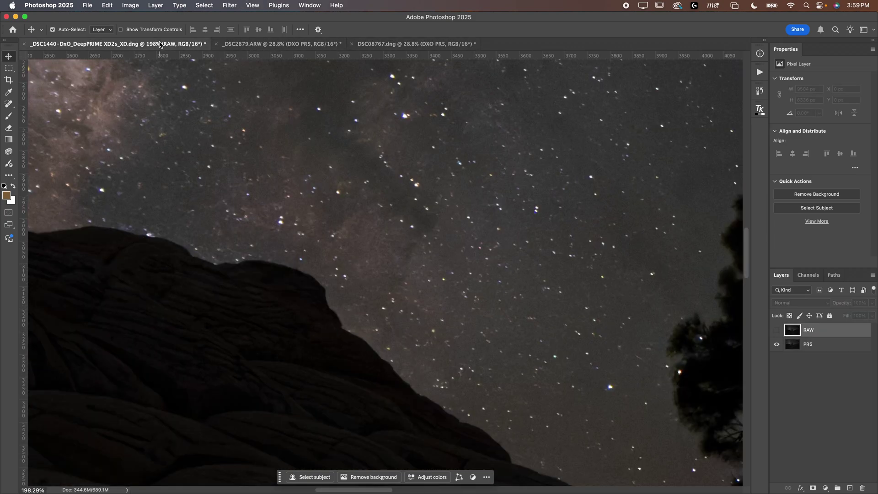
key("super+0")
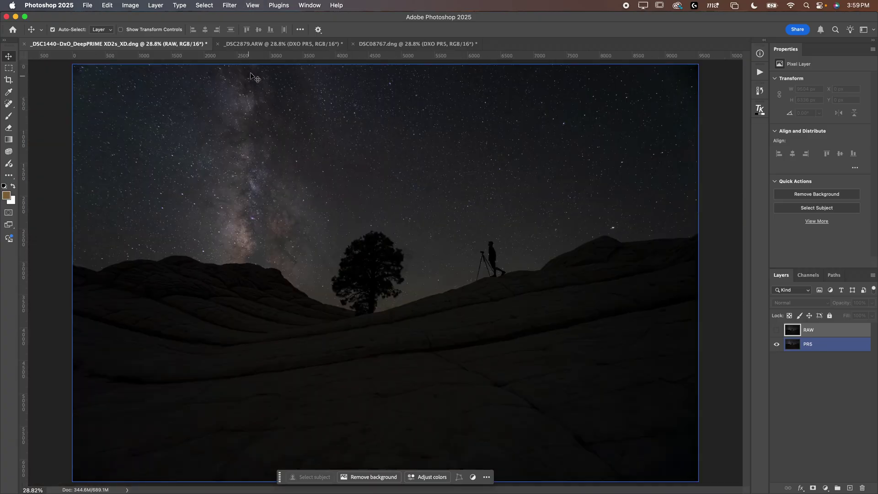
- Cycle back to the deer and tree photos, then bring DxO PureRAW 5 forward
left_click(266, 43)
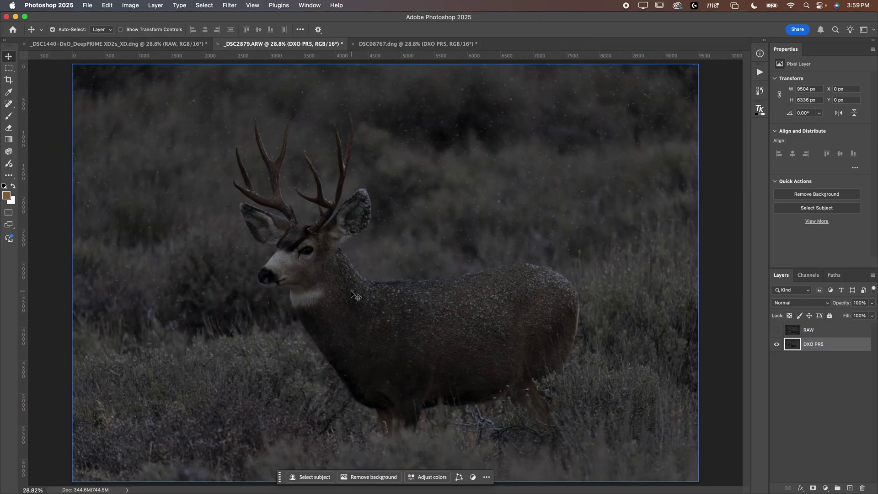
key("ctrl+Tab")
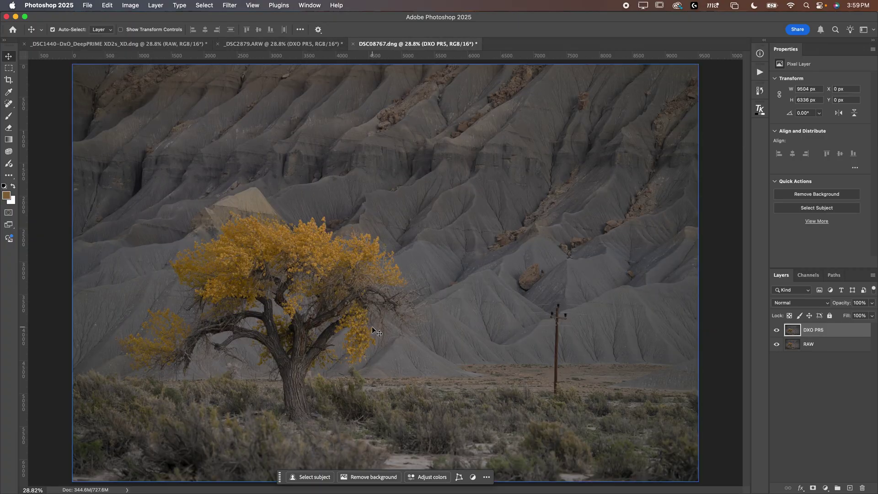
mouse_move(514, 492)
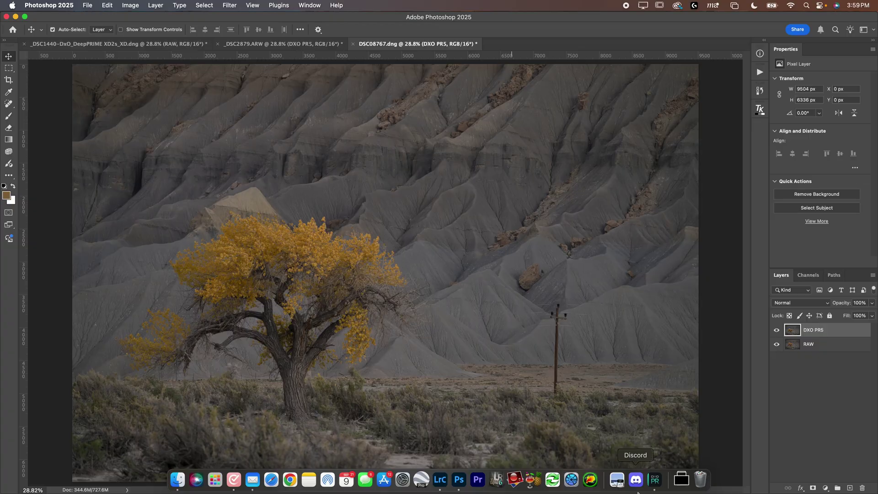
left_click(657, 487)
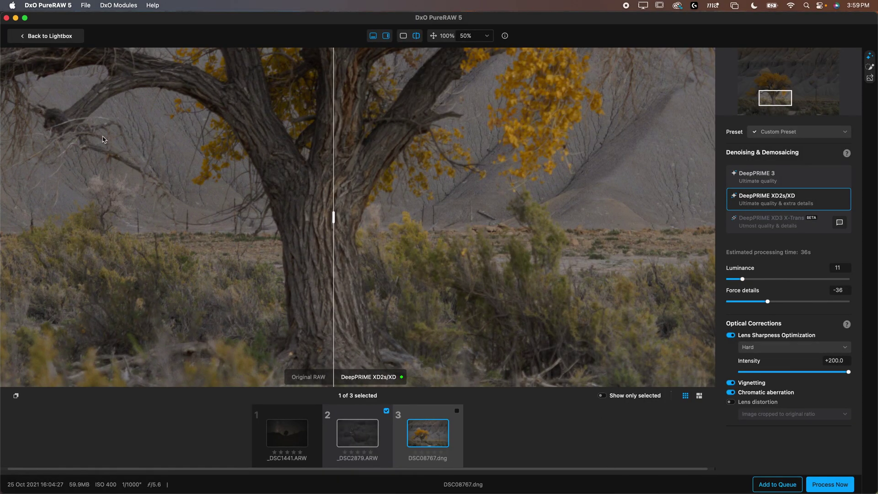
- Leave the DSC08767.dng preview for the Lightbox grid of all three photos
left_click(50, 35)
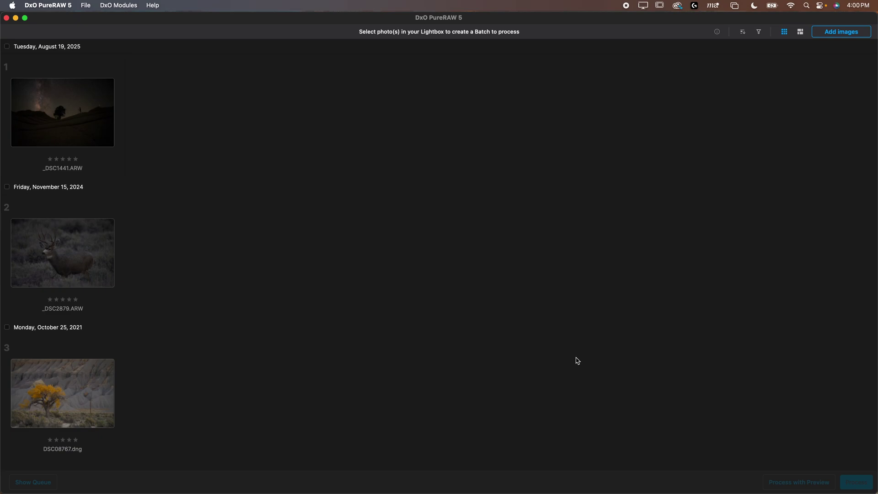
- Import the 2024-11-16 moose folder into the lightbox and dismiss the five-TIFF import error
key("super+Tab")
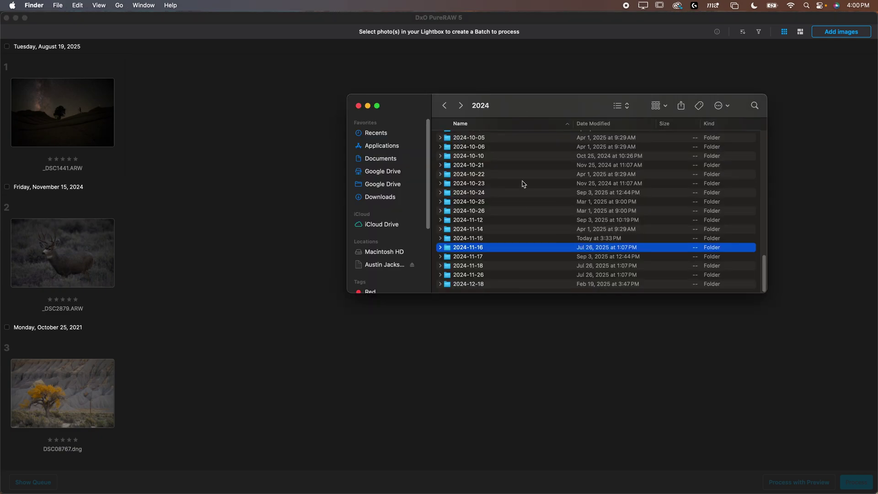
double_click(479, 251)
key("super+Up")
left_click_drag(471, 251, 602, 328)
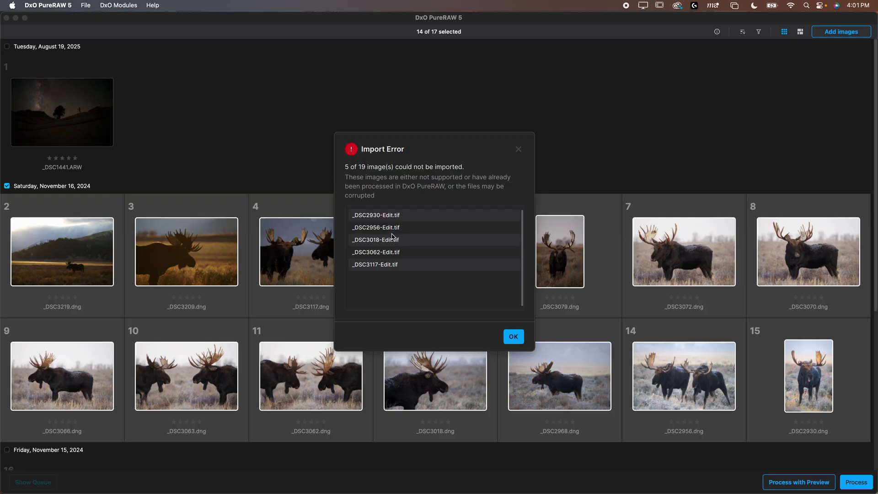
left_click(512, 337)
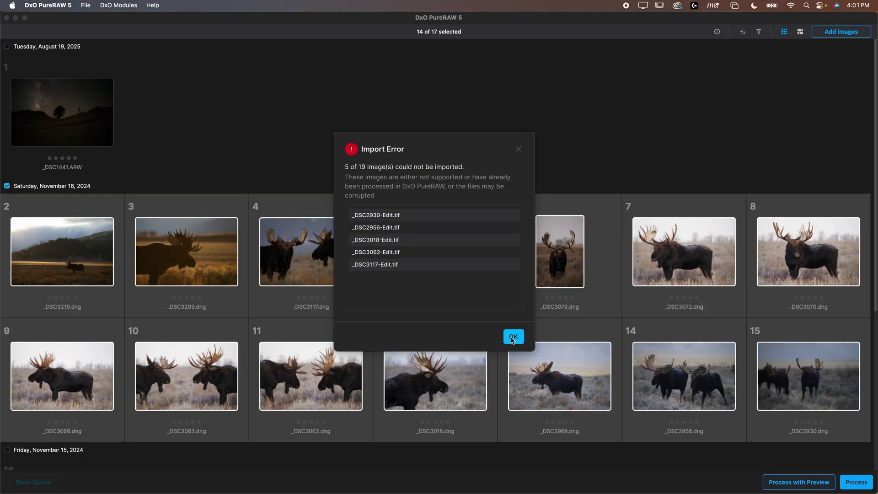
- Select the two-moose photo _DSC3117 and open it in the before/after preview
scroll(370, 331, "down", 5)
scroll(370, 331, "up", 3)
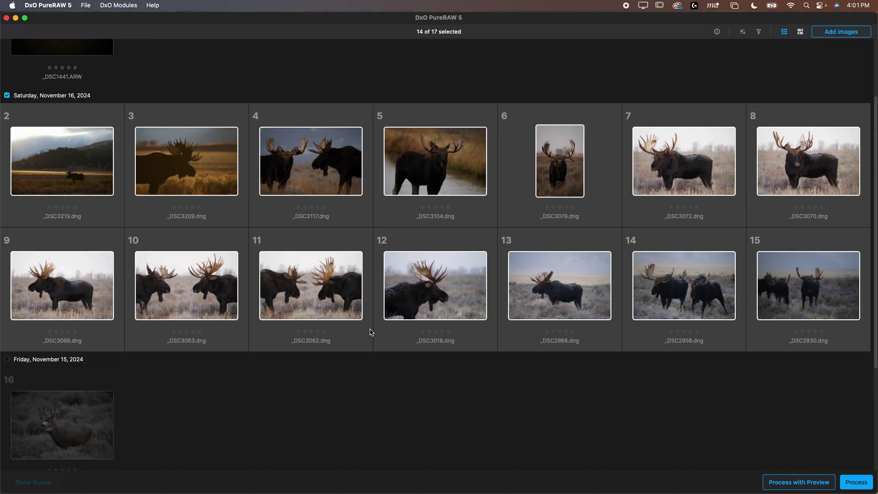
scroll(141, 230, "up", 1)
scroll(142, 230, "down", 4)
scroll(143, 229, "up", 6)
left_click(436, 251)
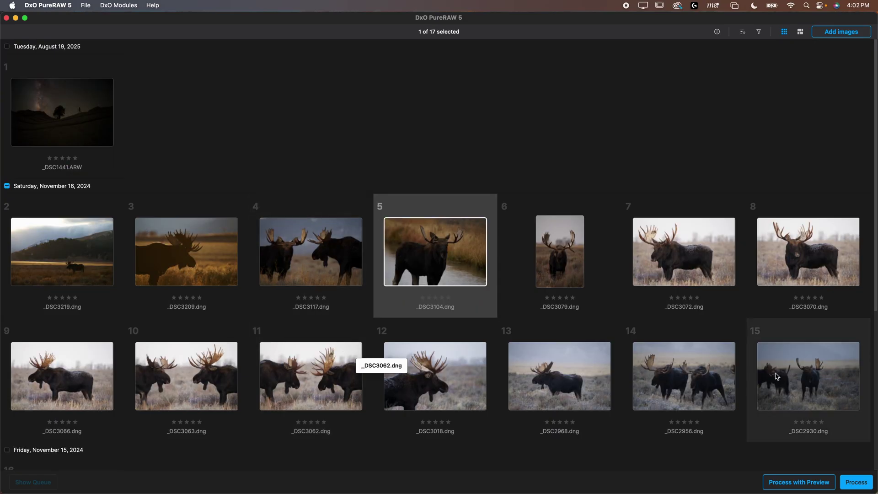
left_click(321, 254)
left_click(807, 482)
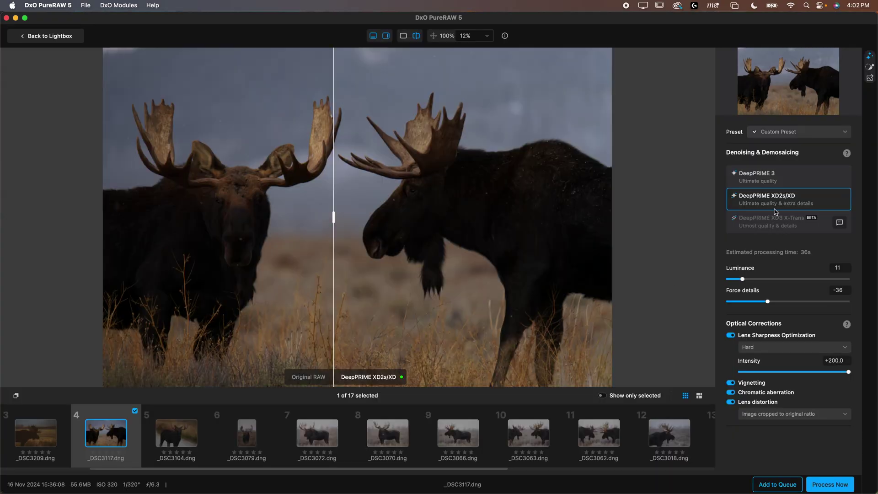
- Zoom onto the antlers and slide the before/after split across the moose's head
scroll(348, 203, "up", 3)
scroll(348, 203, "up", 5)
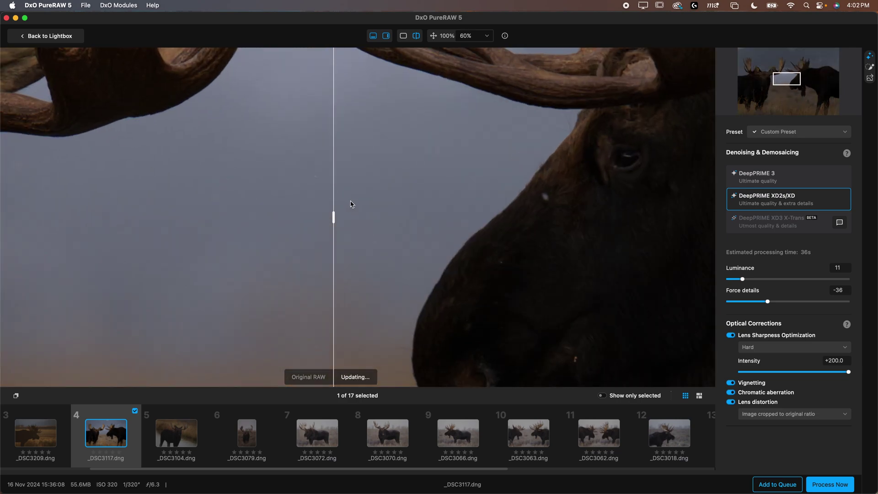
left_click_drag(397, 139, 418, 294)
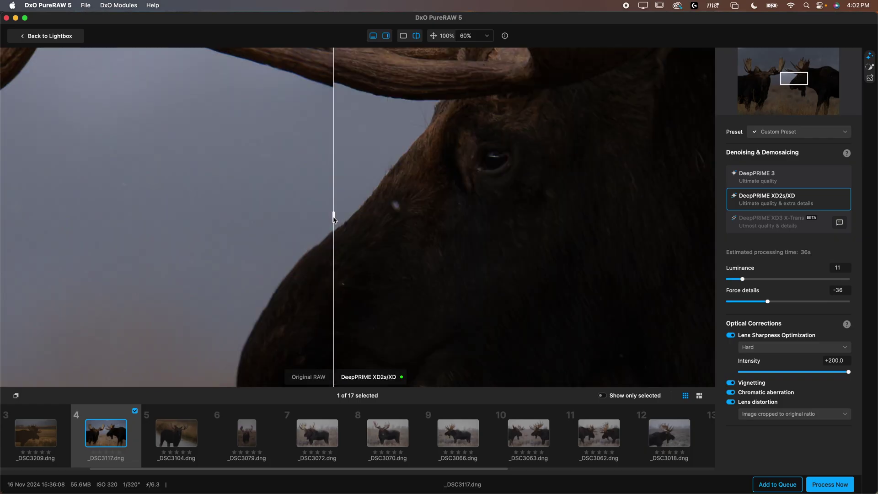
left_click_drag(333, 218, 290, 217)
left_click_drag(387, 237, 222, 251)
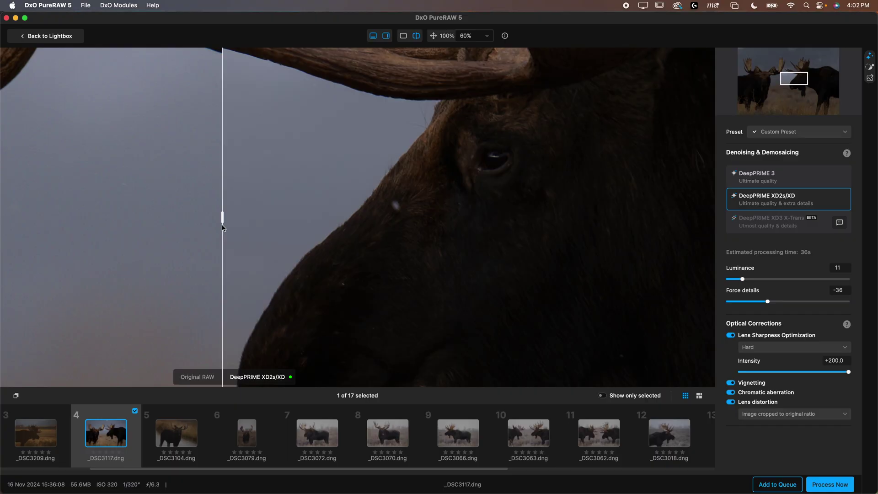
left_click_drag(223, 225, 200, 278)
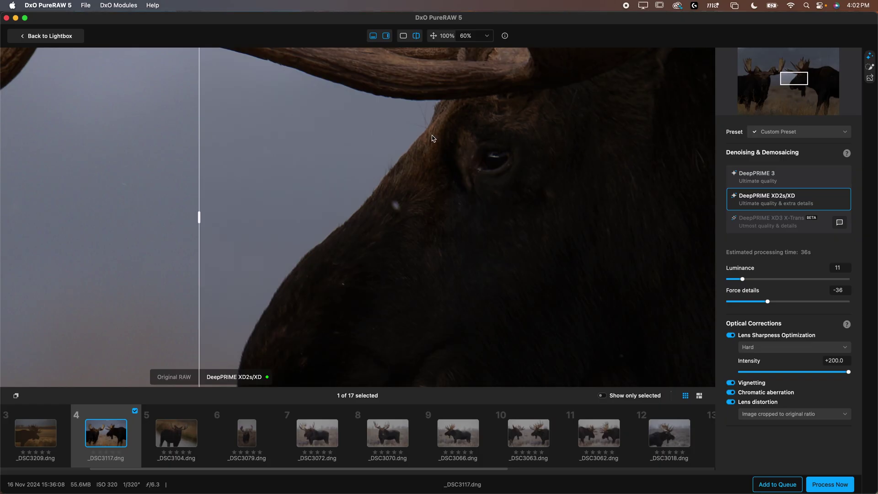
- Compare original and DeepPRIME detail around the eye and sky, then fit the image
scroll(433, 138, "up", 3)
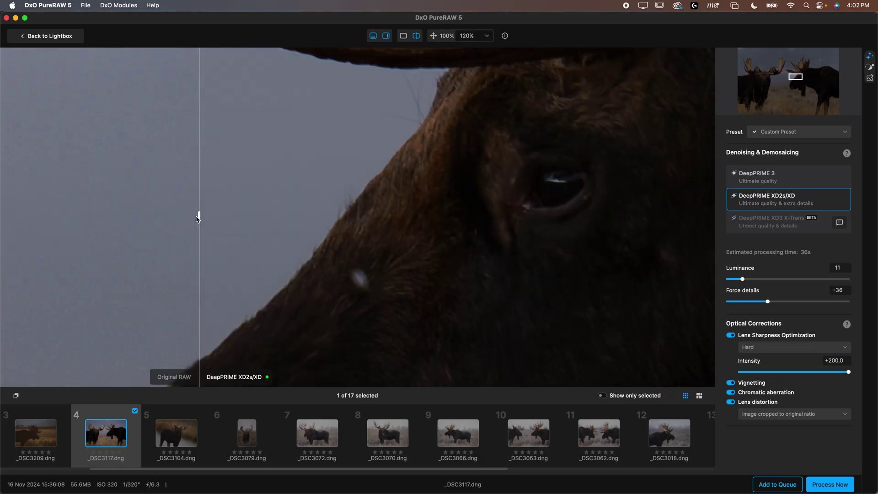
left_click_drag(199, 218, 138, 186)
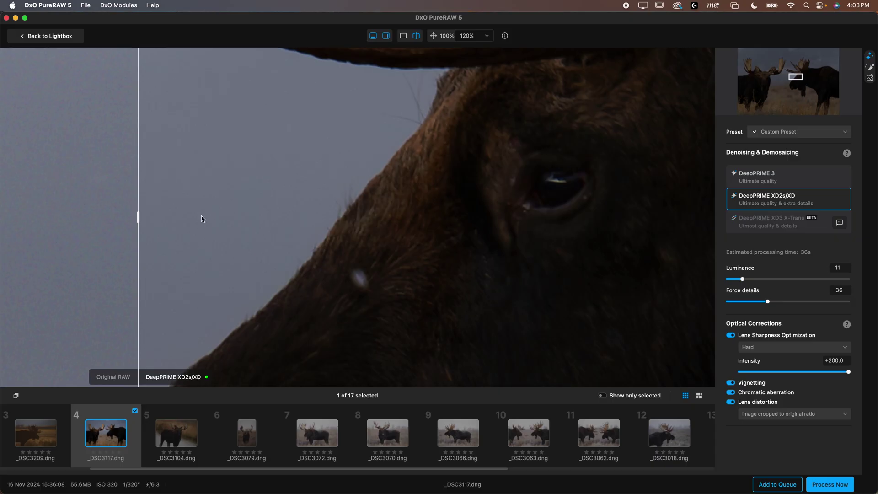
left_click_drag(138, 218, 221, 218)
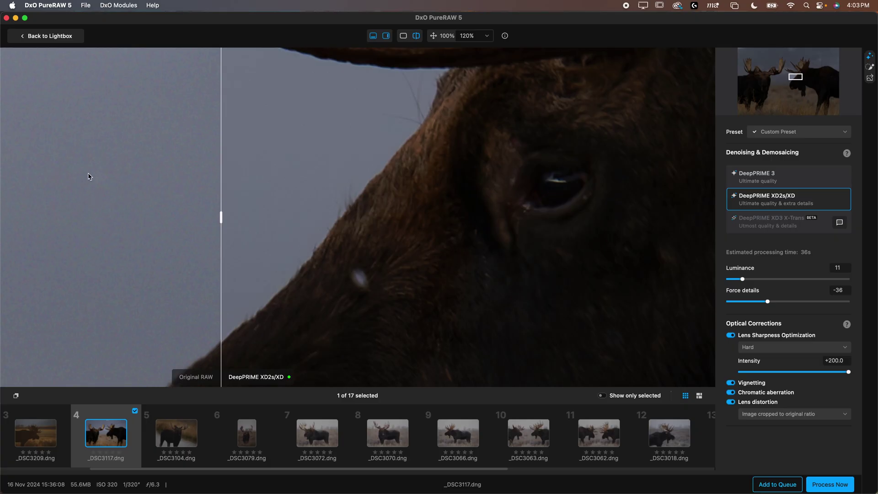
left_click_drag(222, 224, 336, 227)
scroll(417, 241, "down", 5)
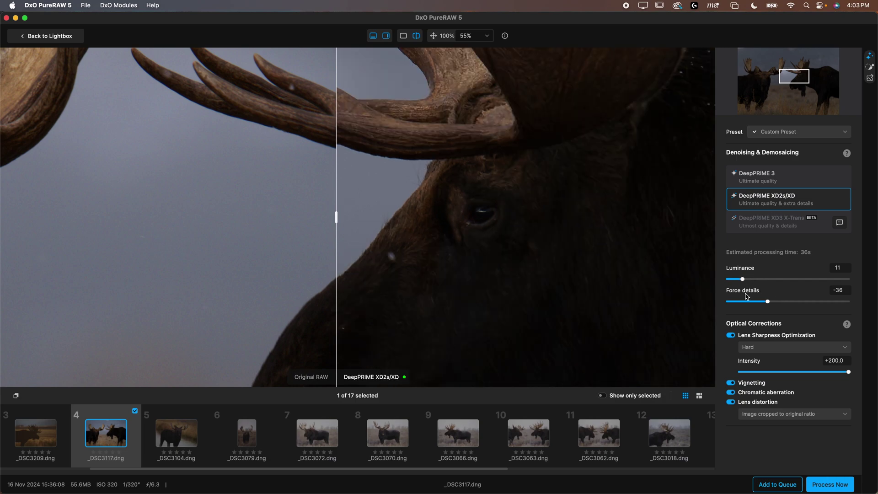
left_click(485, 226)
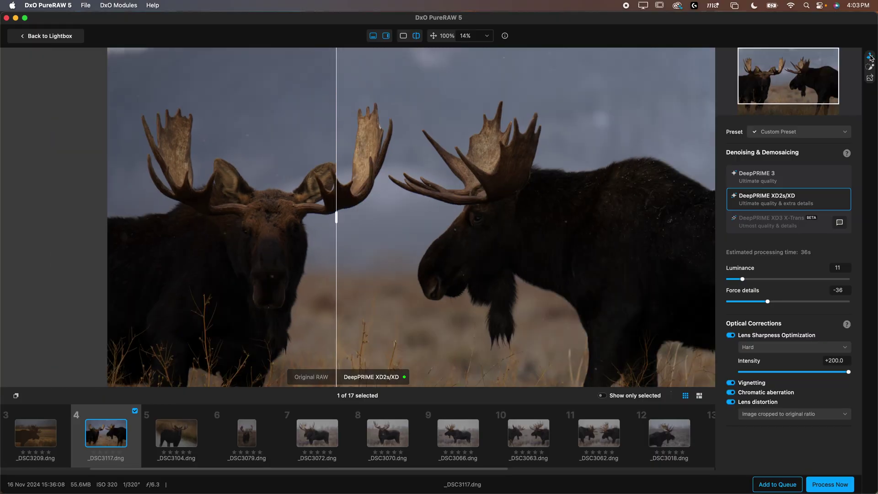
- Save current settings as new preset 'Moose Photos Preset', then go back to Lightbox
left_click(809, 132)
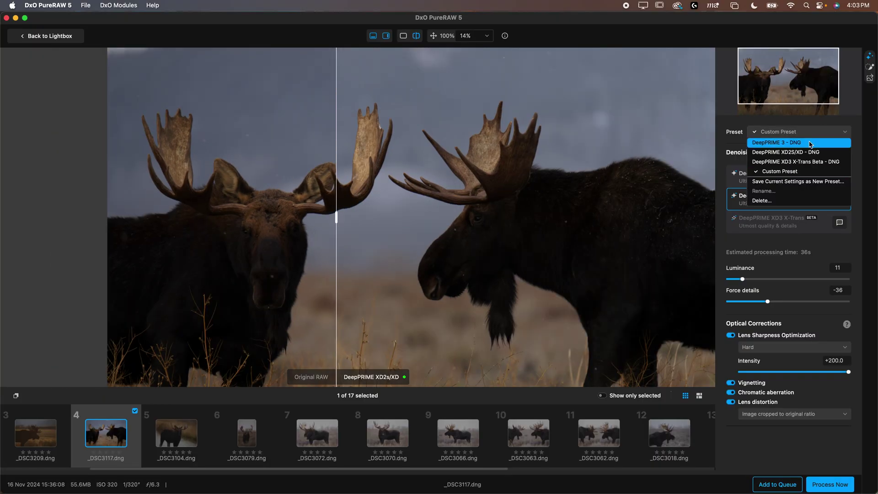
left_click(807, 182)
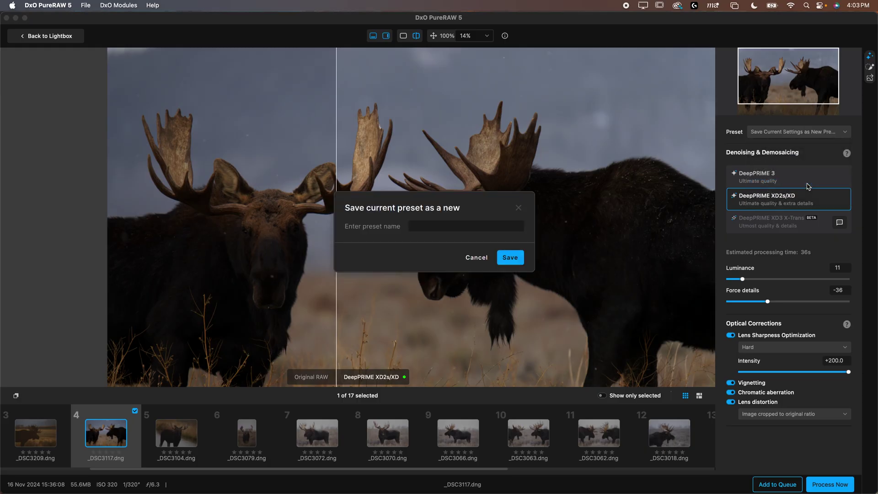
left_click(477, 225)
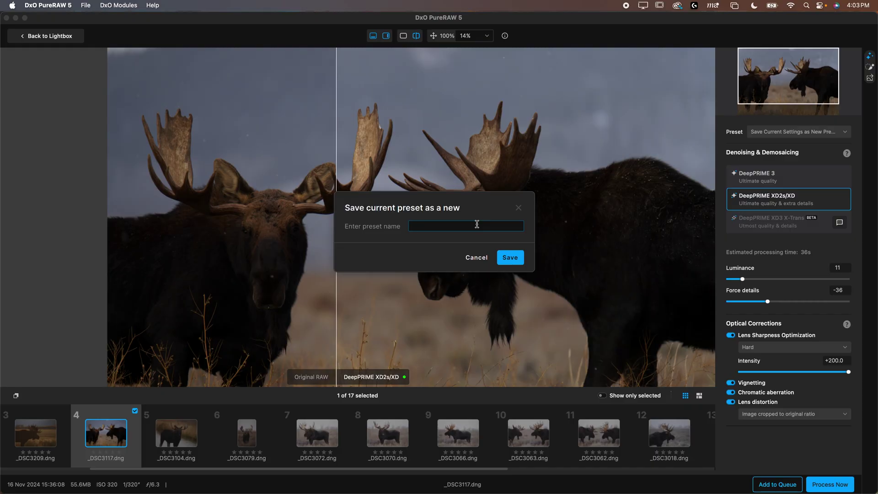
type("Moose Photos Preset")
key("Return")
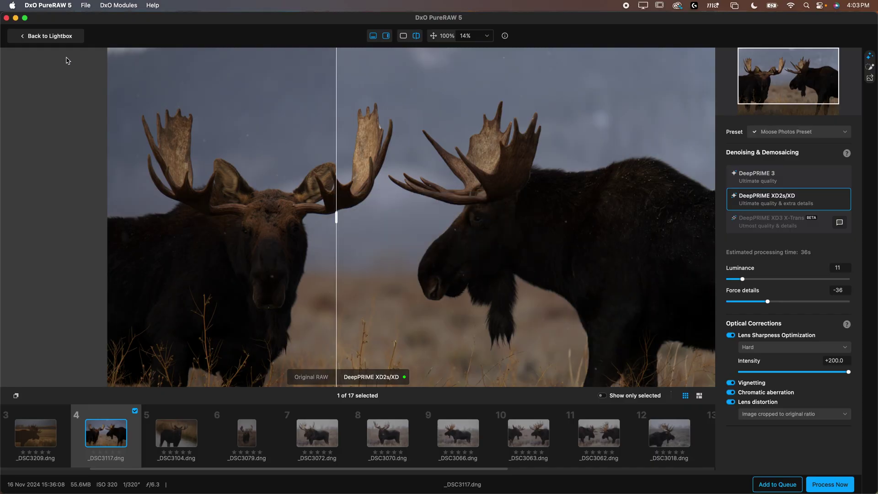
left_click(57, 39)
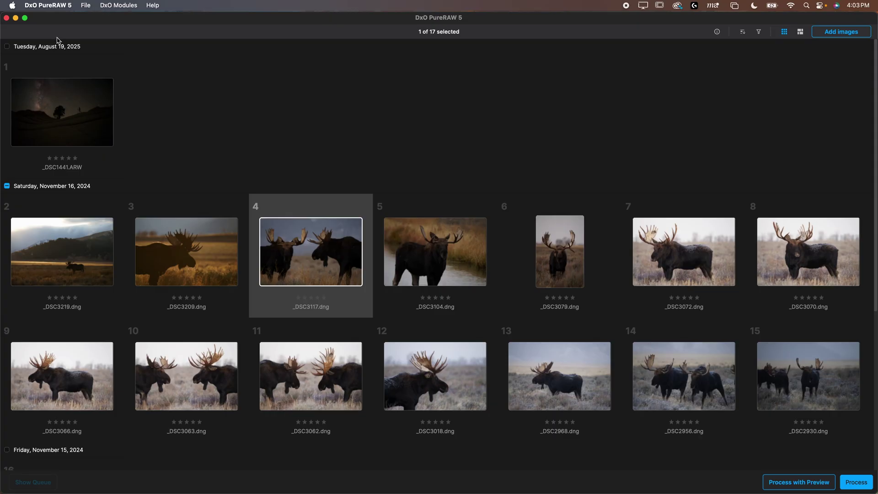
- Select photos 2 through 15 for processing and keep Moose Photos Preset chosen
left_click(57, 269)
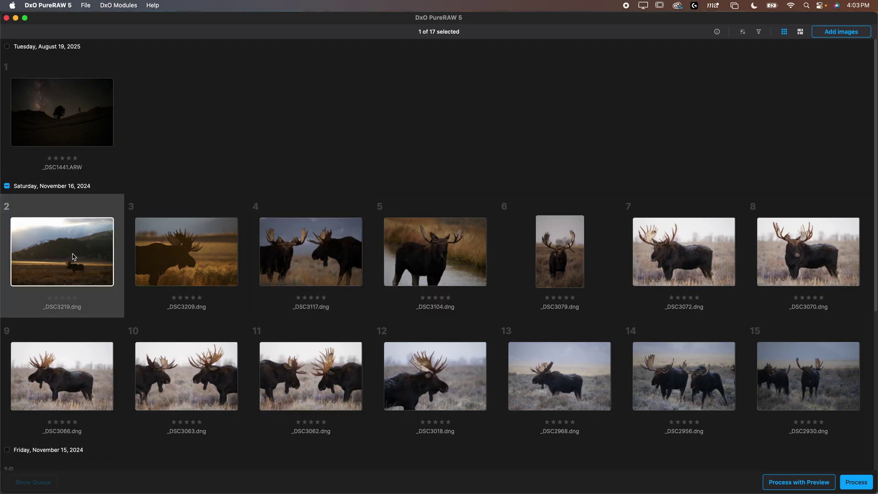
left_click(818, 397, "shift")
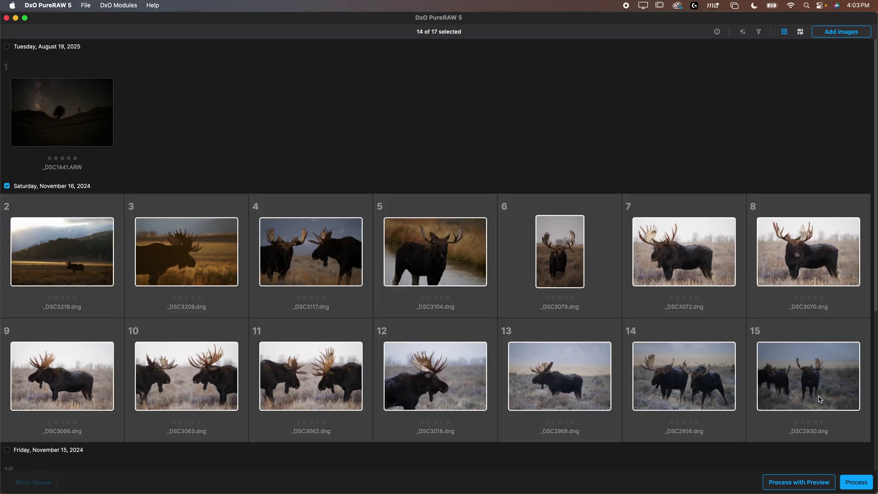
left_click(854, 483)
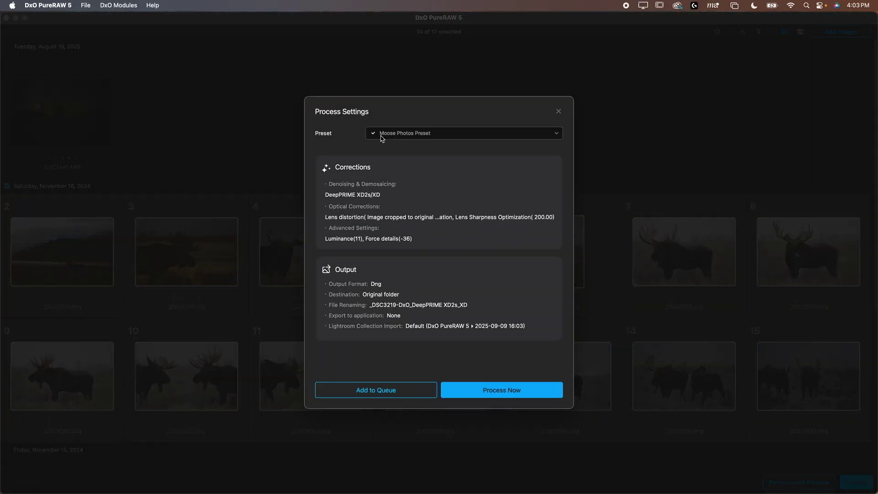
left_click(373, 133)
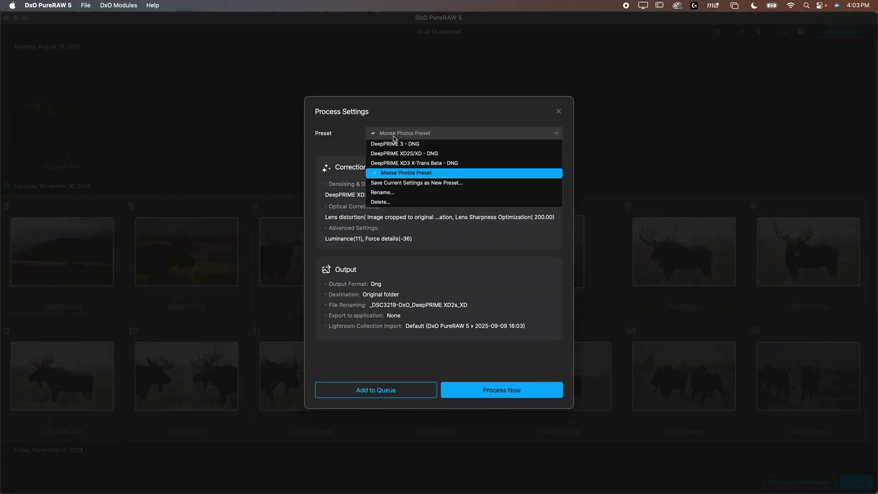
left_click(422, 176)
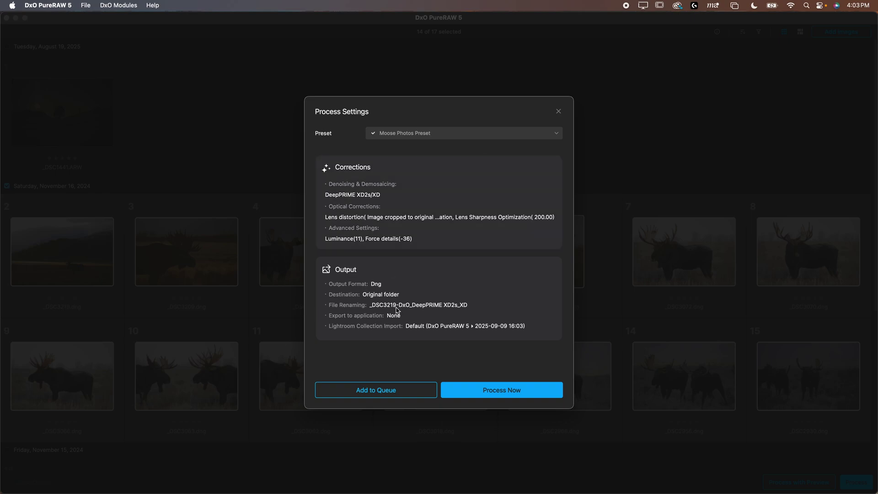
- Review output settings, keeping the original-folder destination and processing-method file naming
left_click(435, 301)
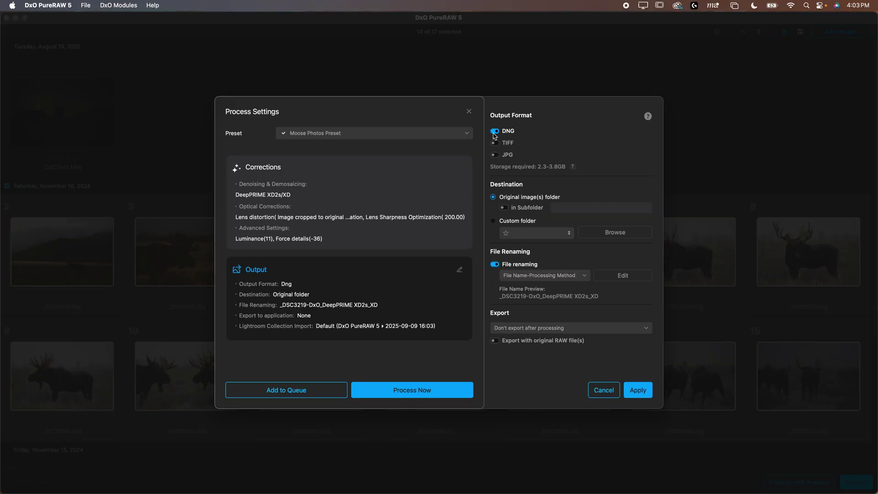
left_click(512, 221)
left_click(510, 200)
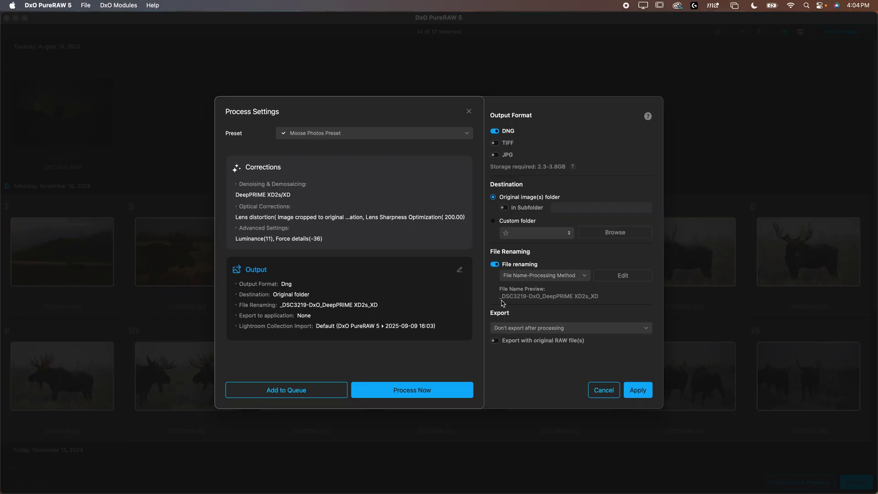
left_click(555, 276)
left_click(557, 287)
left_click(544, 275)
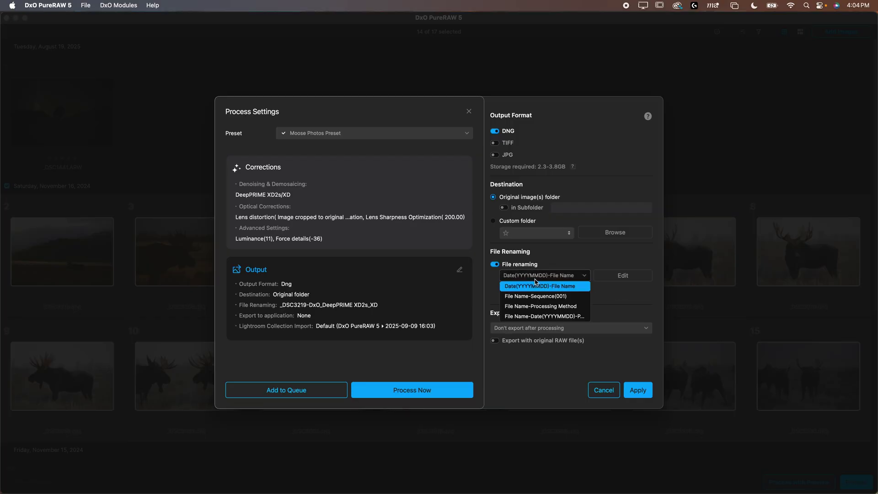
left_click(556, 306)
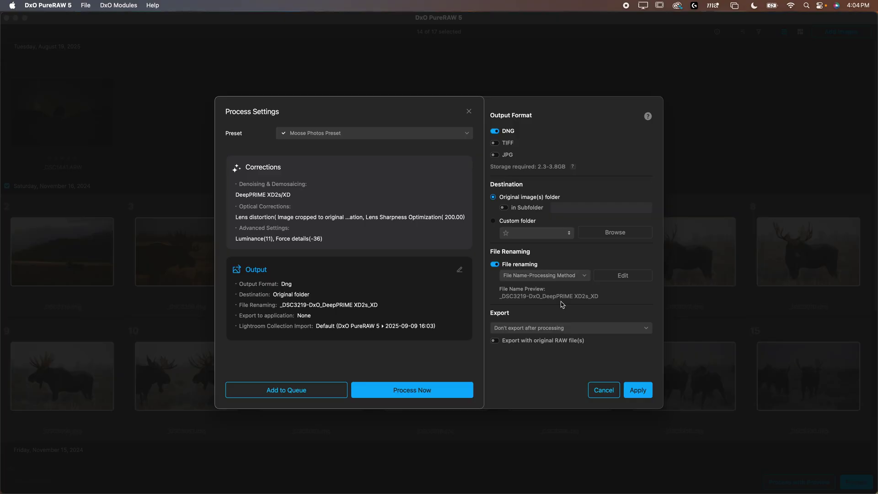
left_click(615, 278)
left_click(522, 309)
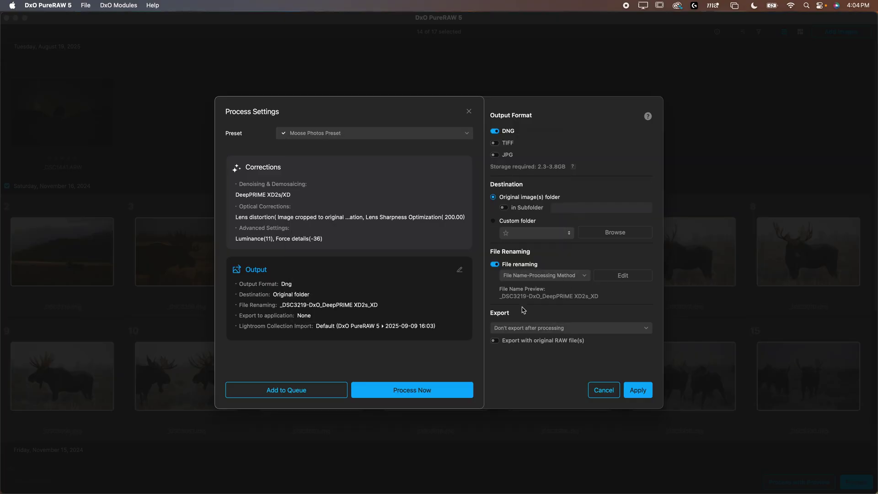